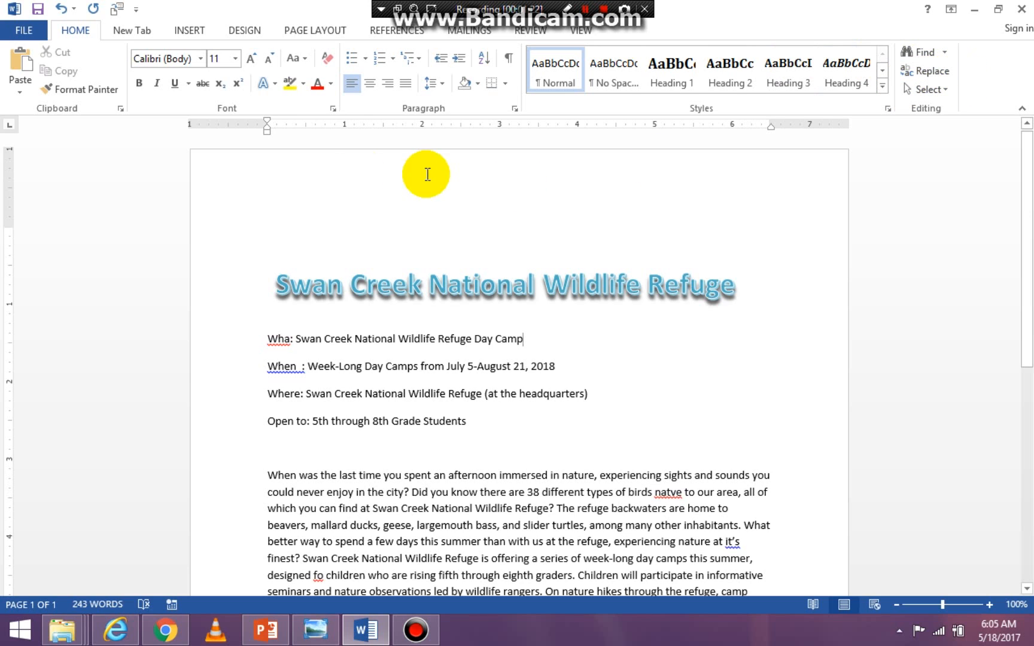
- Look through the command sets for files, inserting, design, page layout, references, mailings, reviewing and viewing, ending on the home commands
left_click(24, 30)
left_click(19, 22)
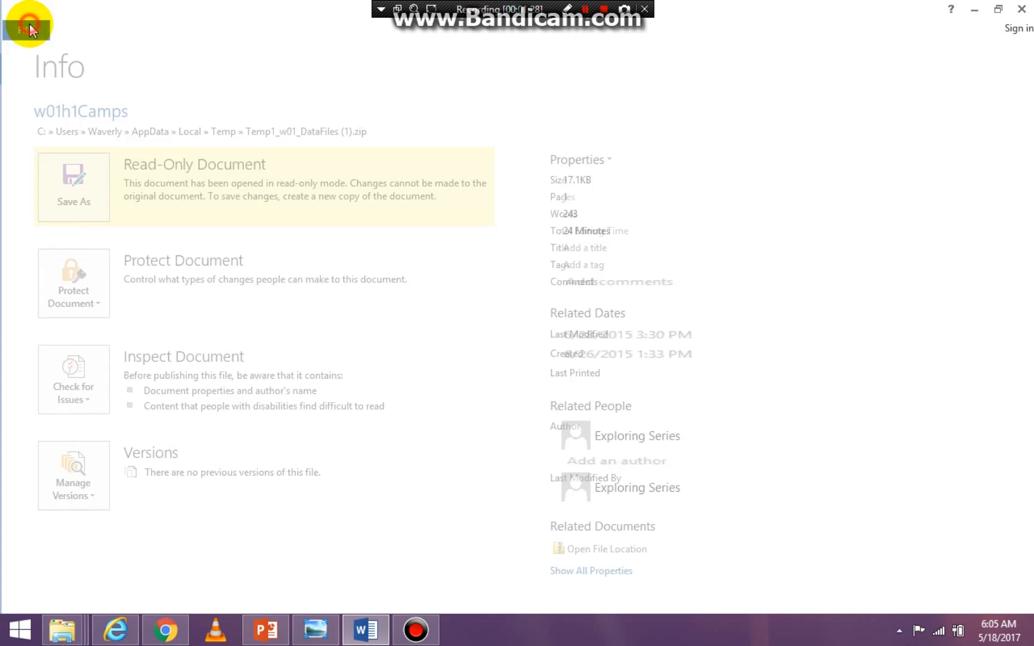
left_click(72, 35)
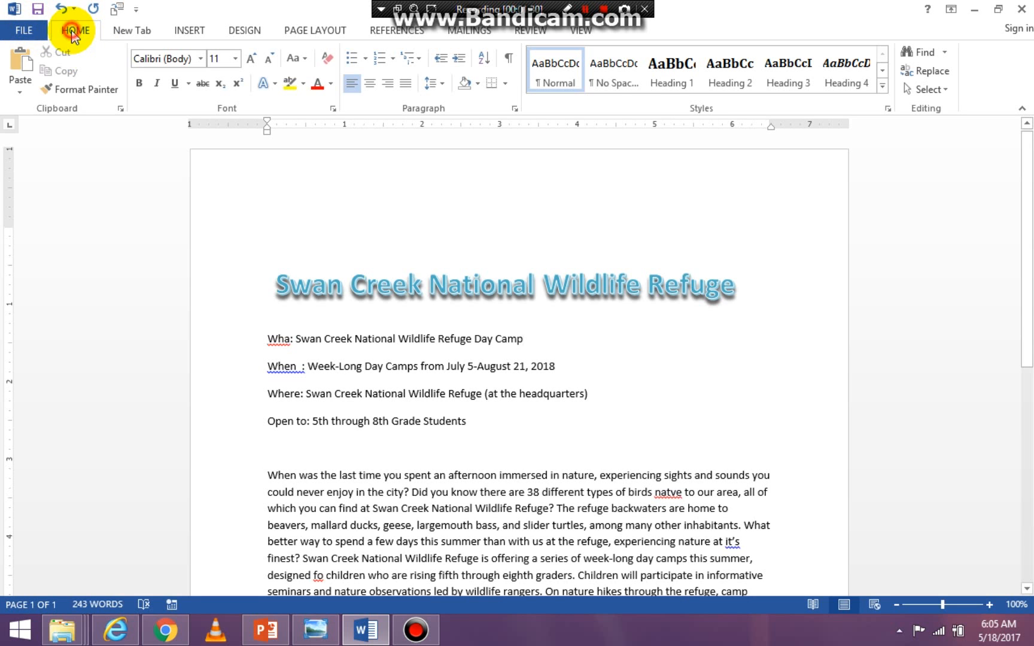
left_click(137, 33)
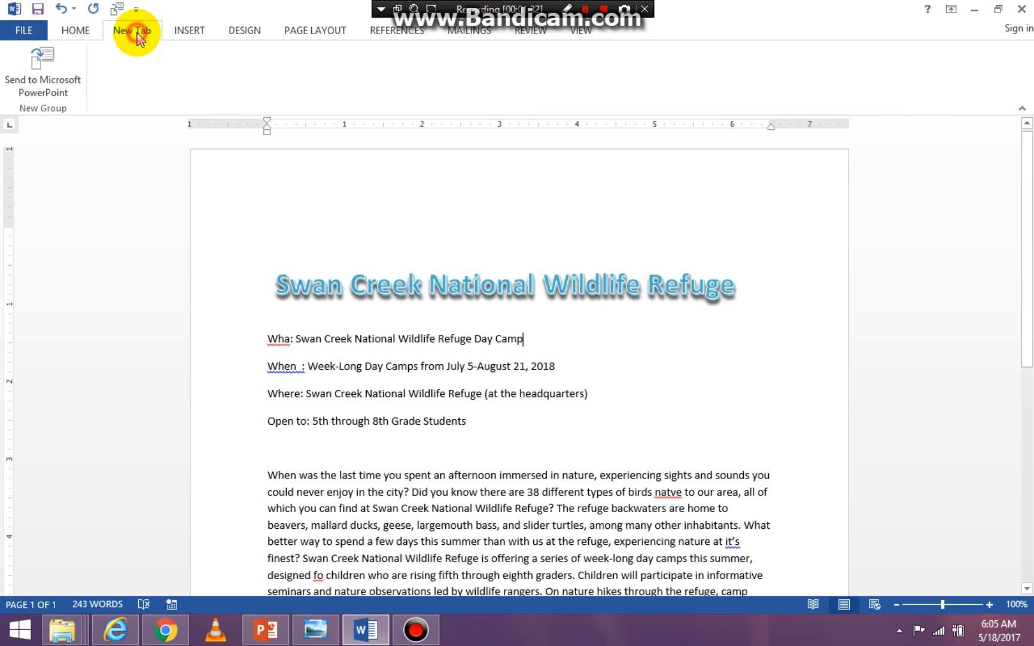
left_click(78, 32)
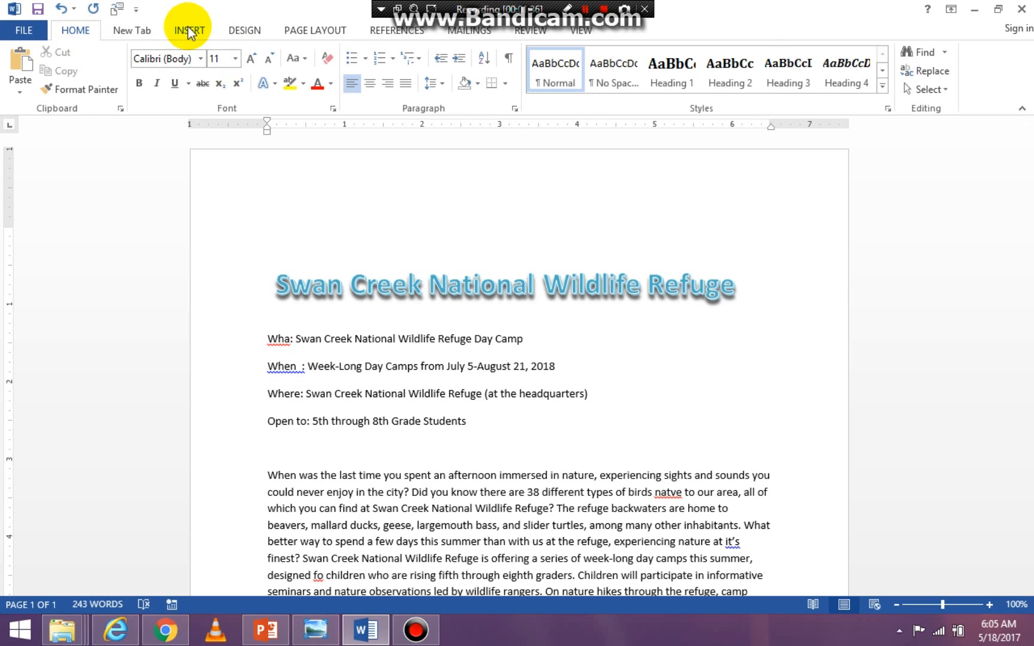
left_click(191, 31)
left_click(245, 29)
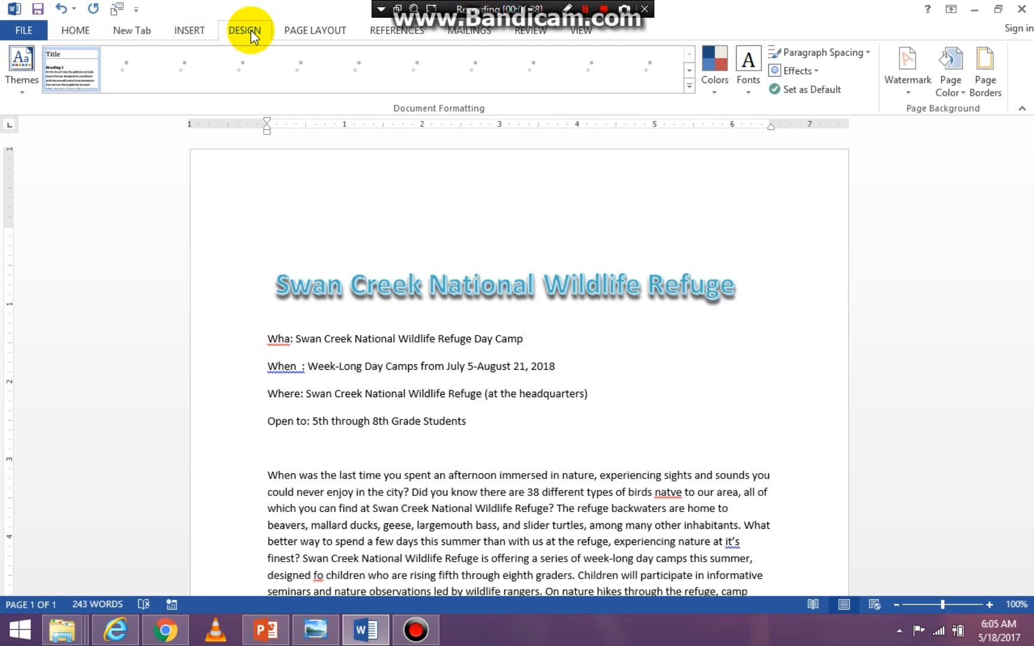
left_click(312, 29)
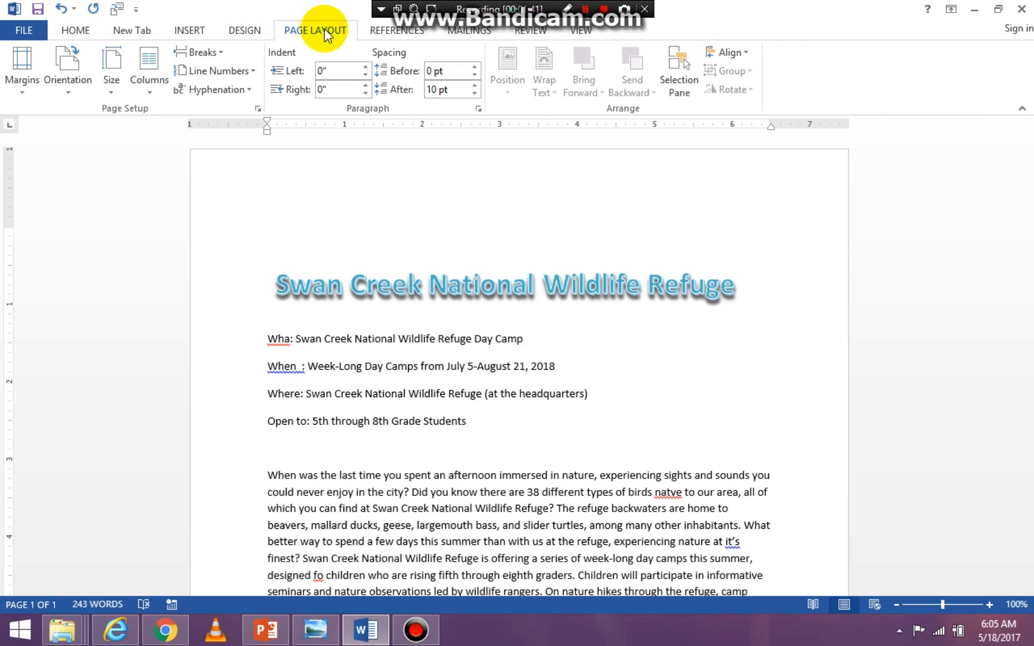
left_click(388, 32)
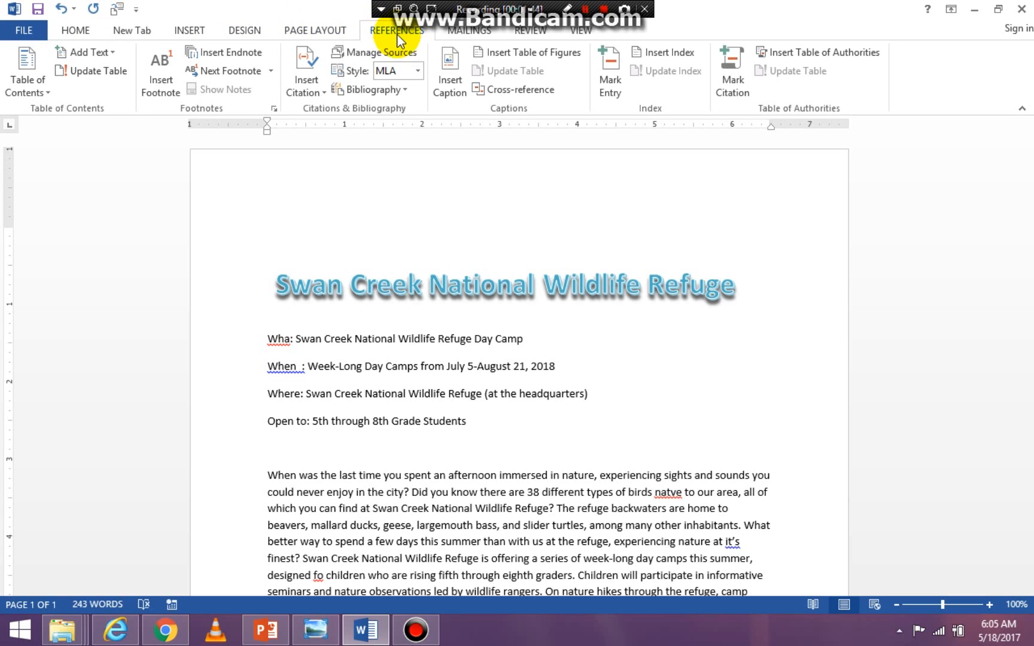
left_click(468, 31)
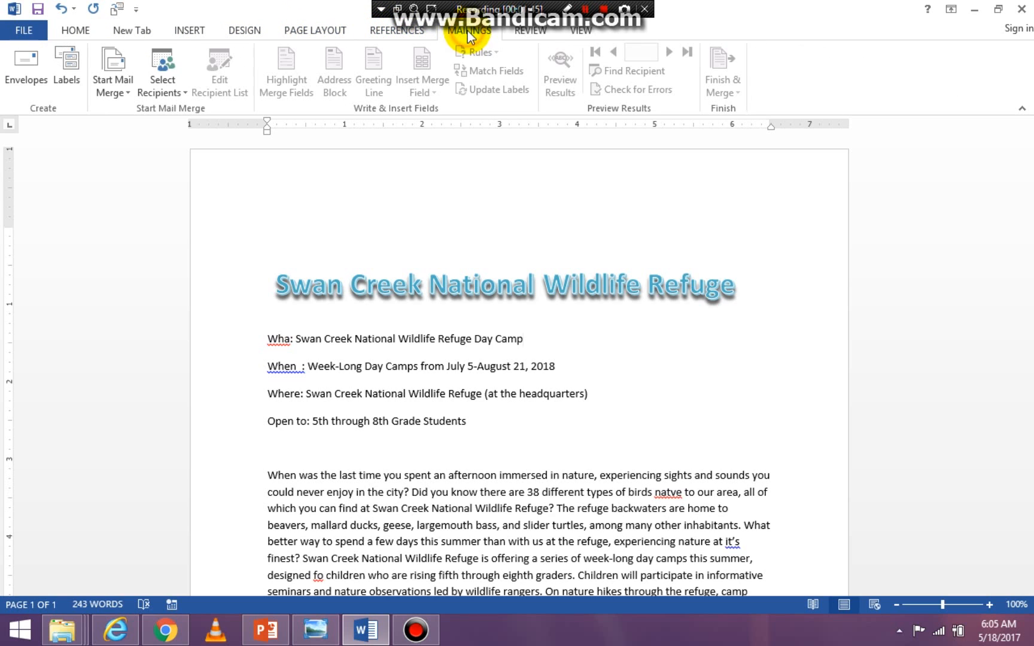
left_click(534, 31)
left_click(584, 30)
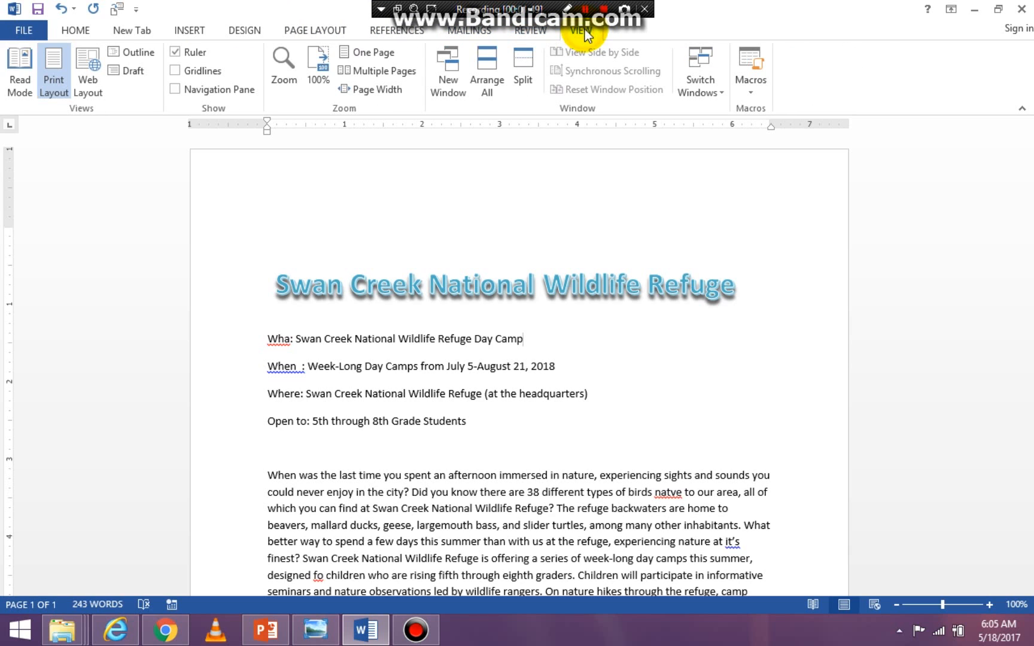
left_click(73, 28)
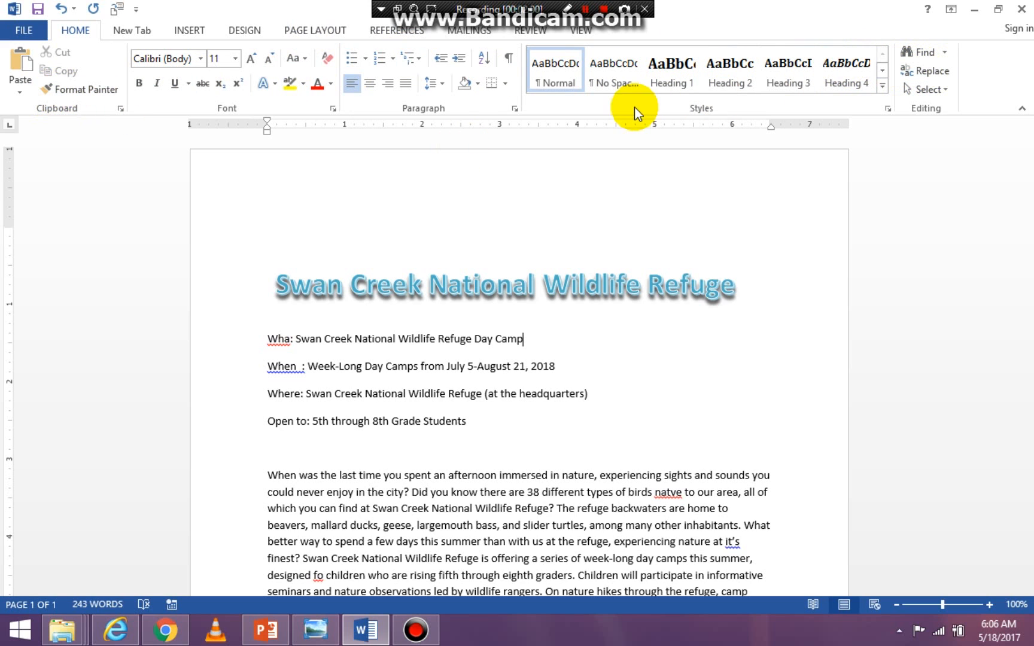
left_click(189, 30)
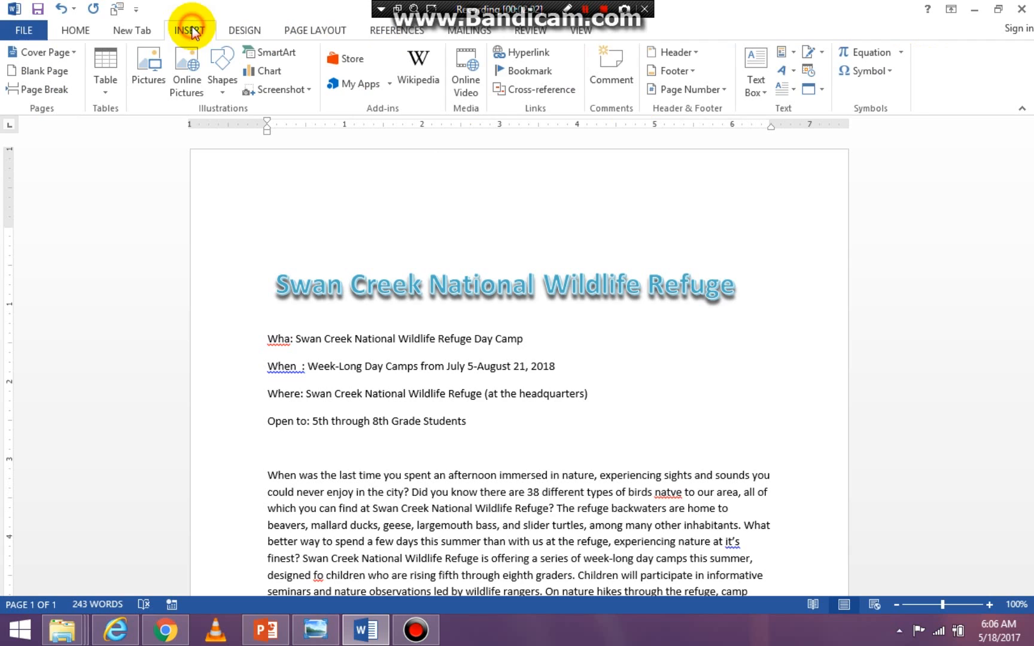
left_click(245, 33)
left_click(299, 30)
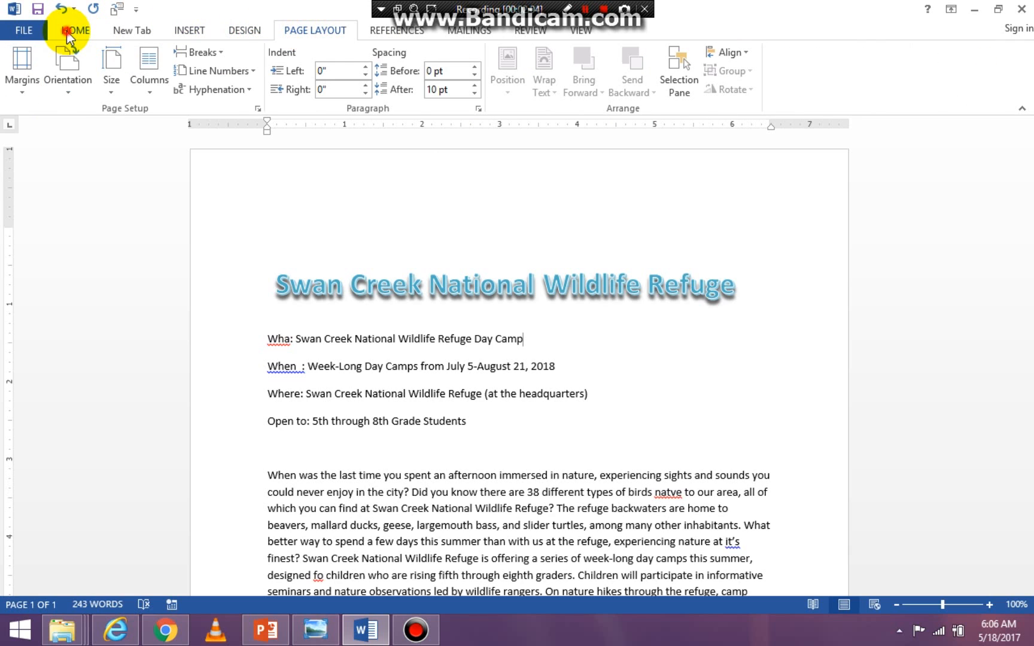
left_click(69, 36)
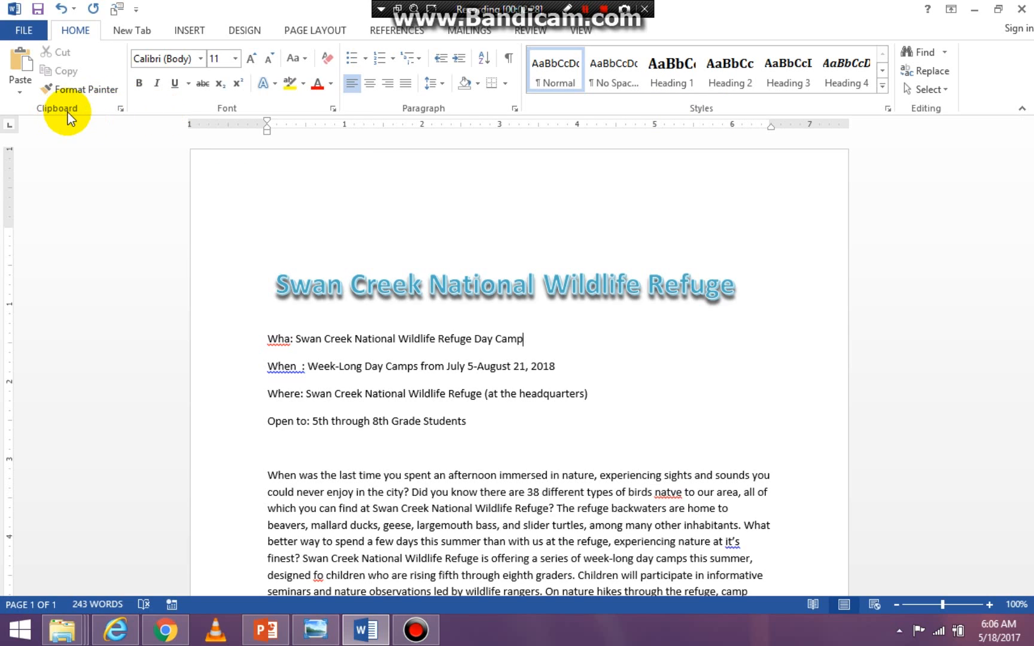
- Examine the stored clipboard items and the detailed font formatting options, closing both without making changes
left_click(121, 106)
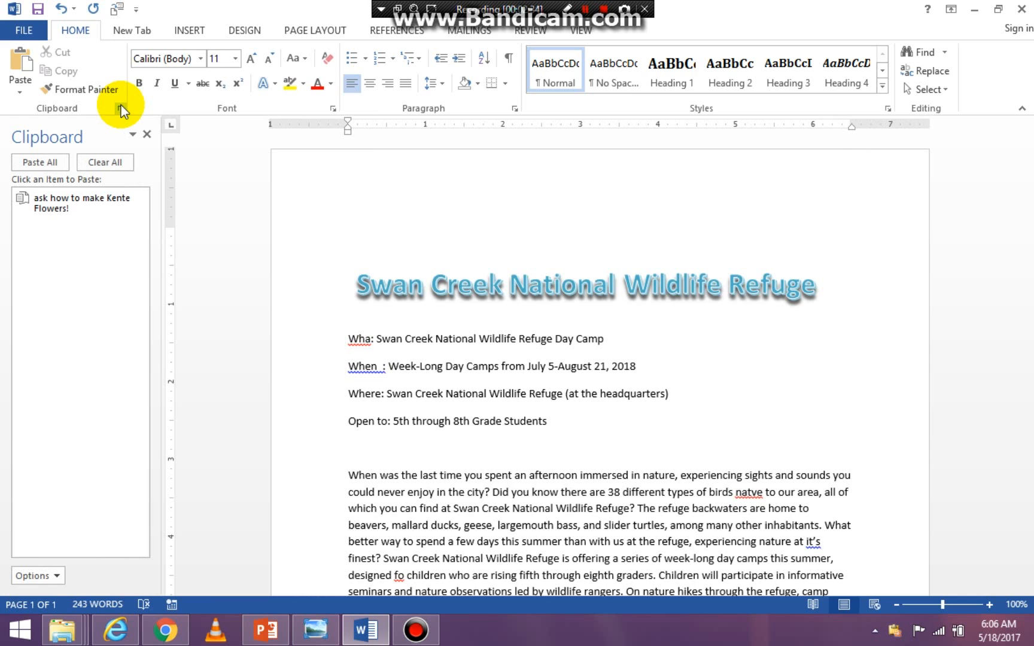
left_click(147, 135)
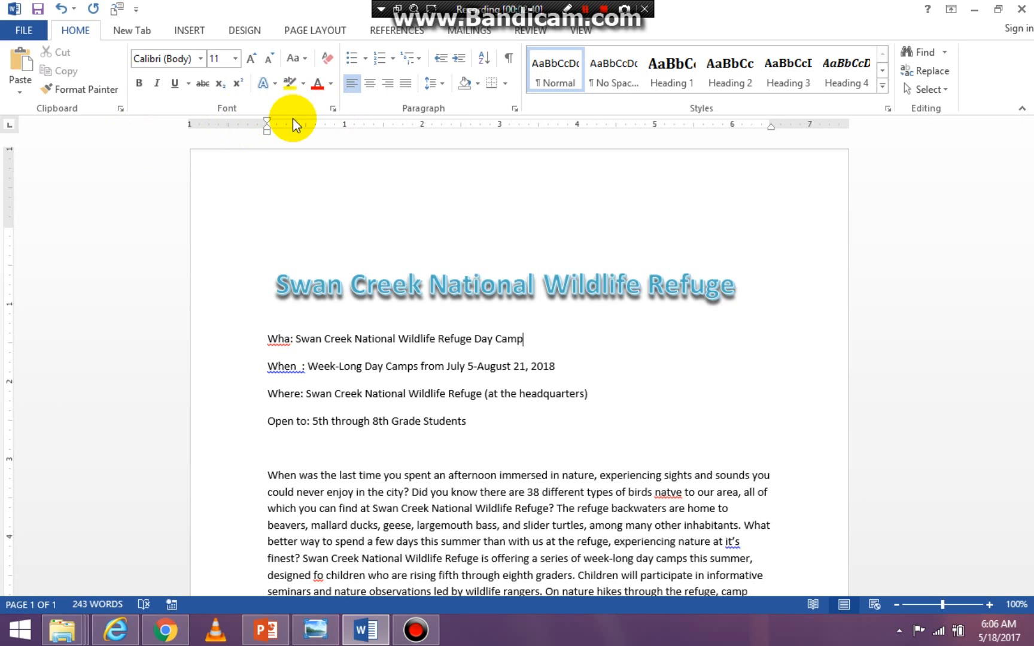
left_click(333, 108)
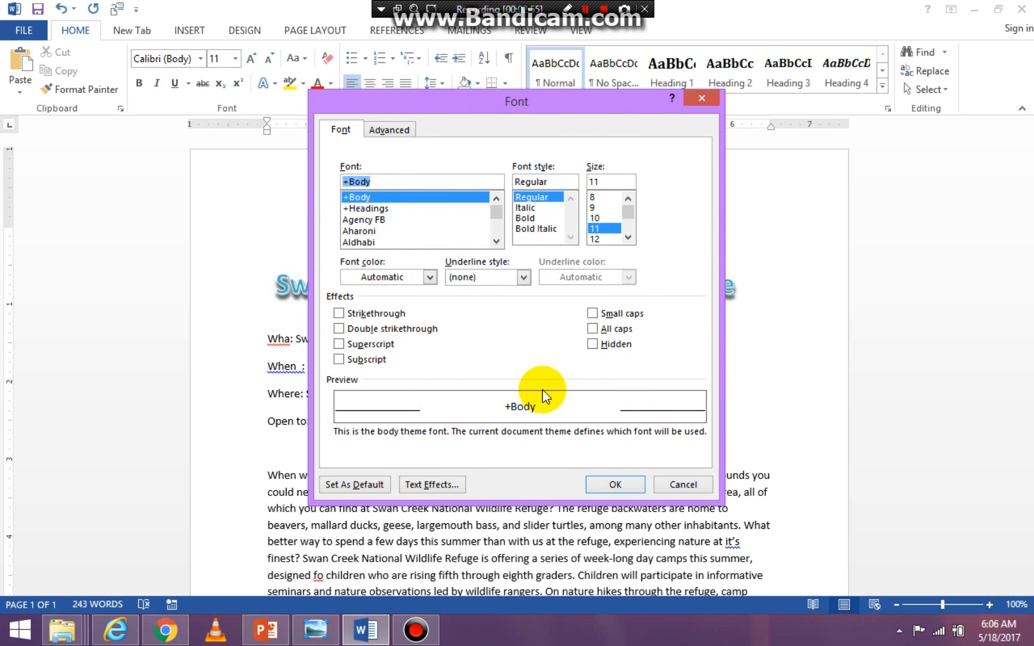
left_click(678, 484)
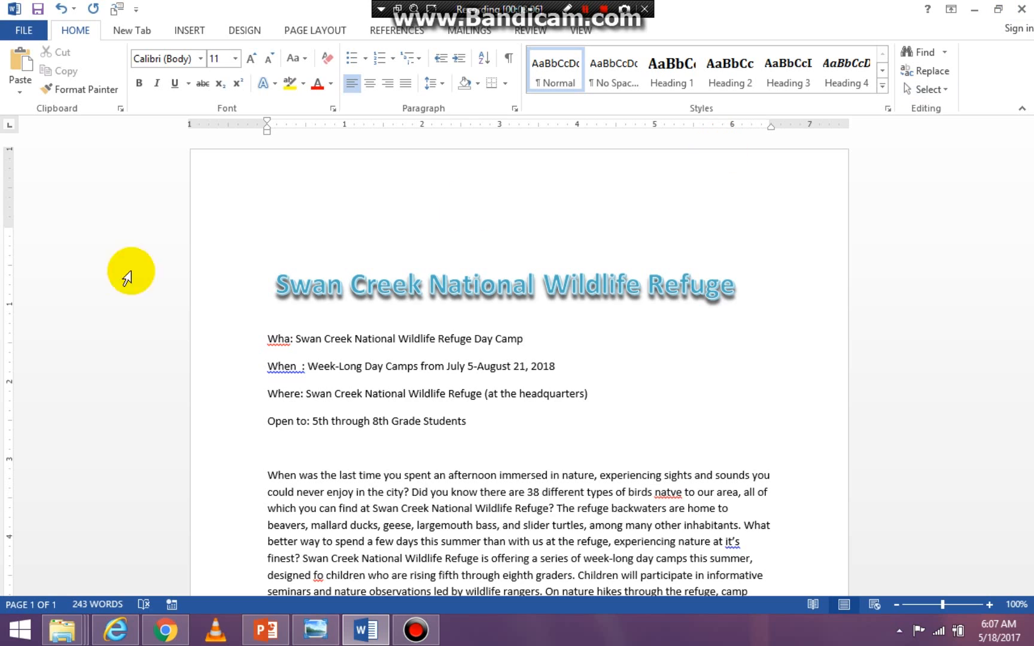
left_click(230, 239)
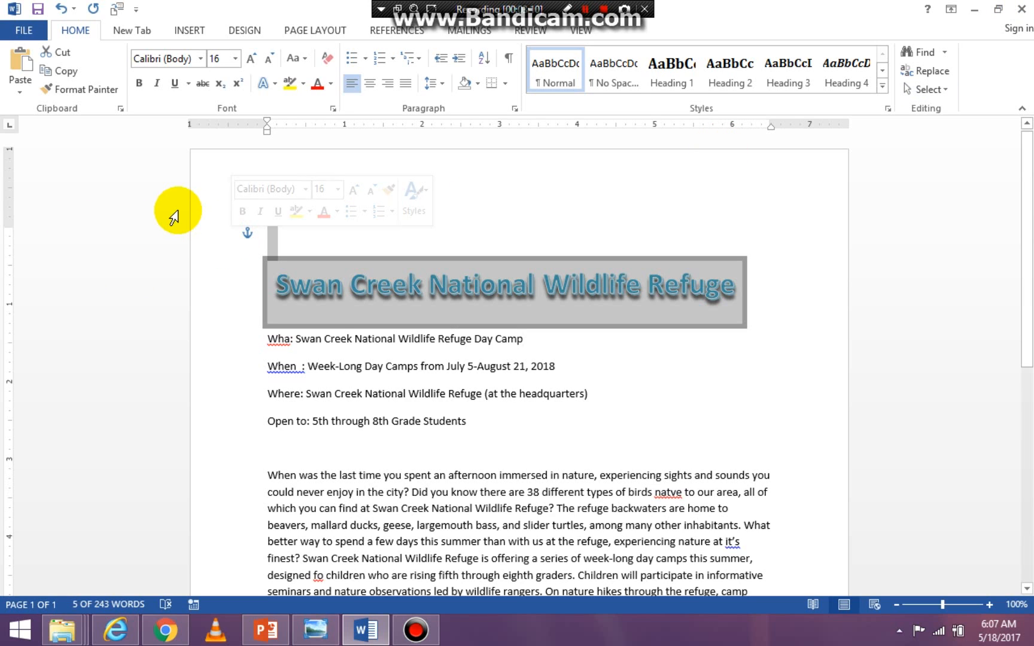
left_click(279, 203)
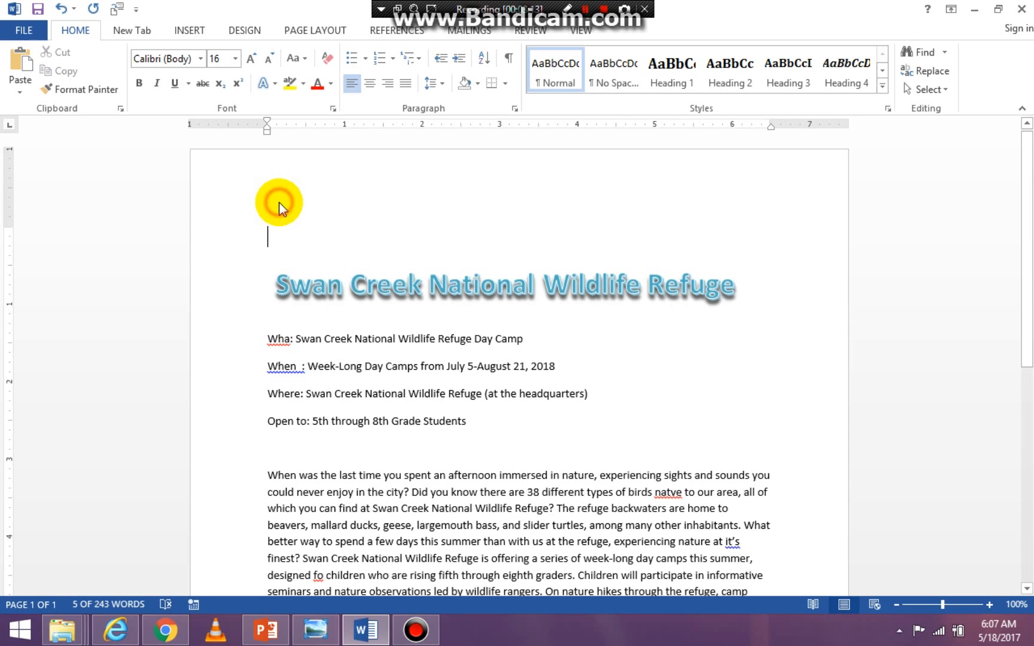
- Examine the document's file information and the available file commands, and return to the document
left_click(25, 31)
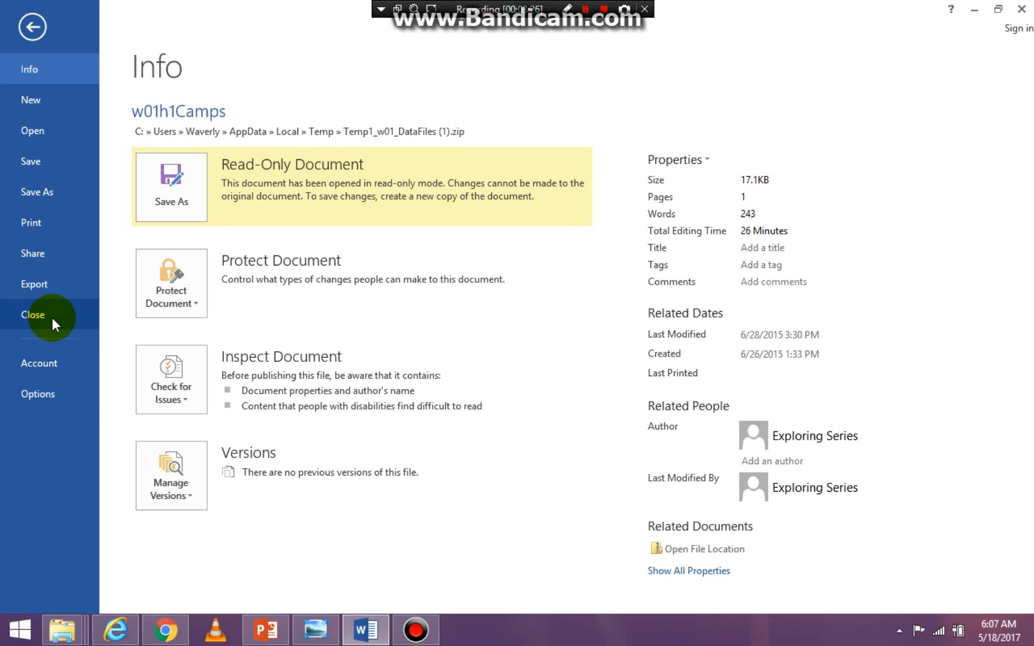
left_click(27, 25)
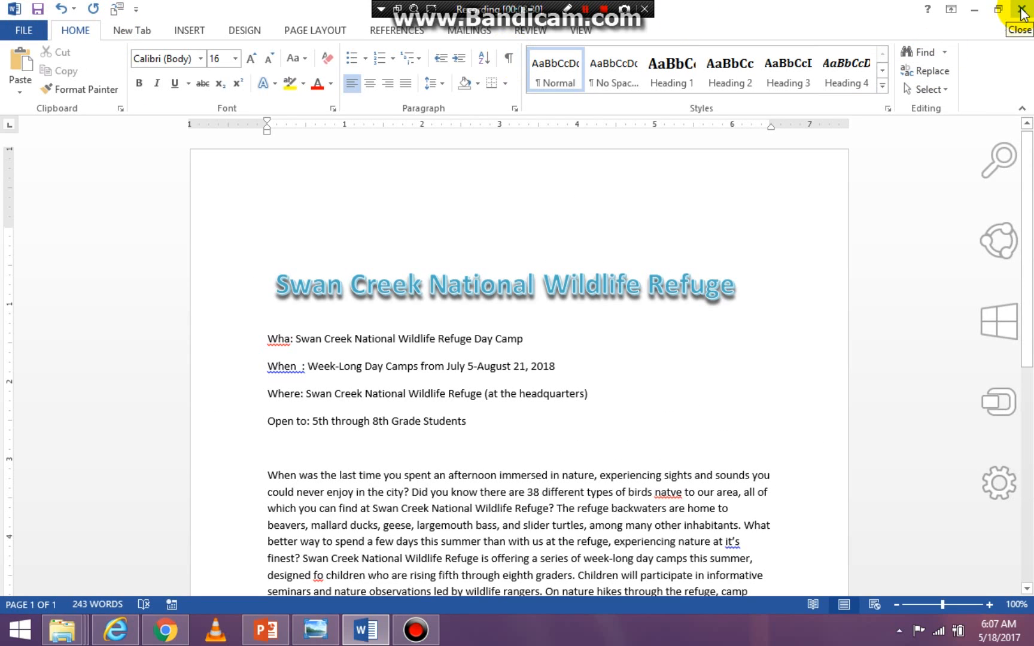
left_click(22, 36)
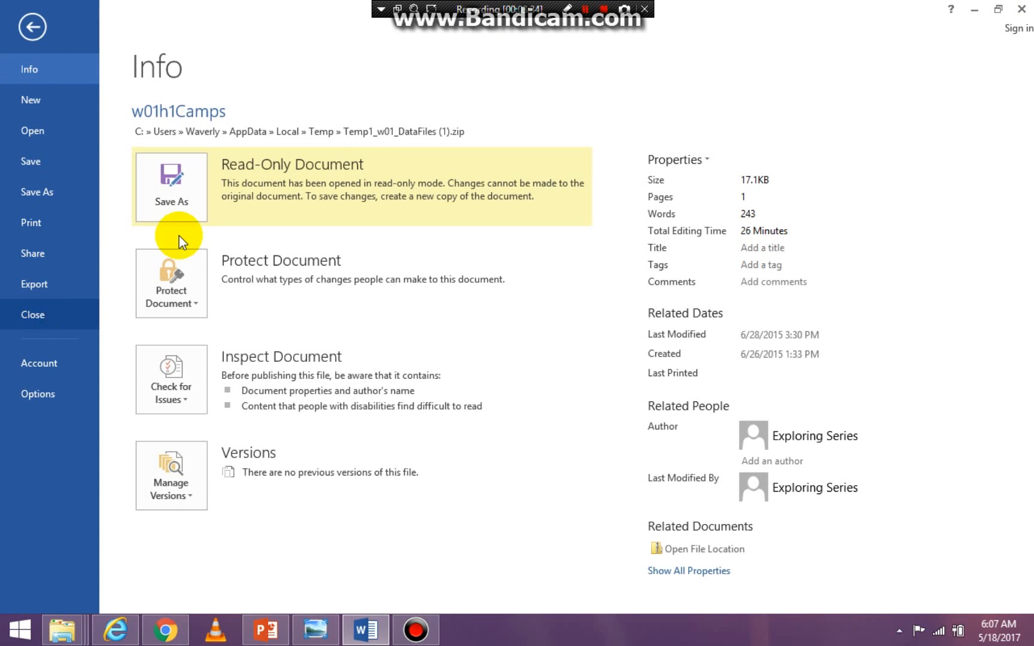
left_click(33, 28)
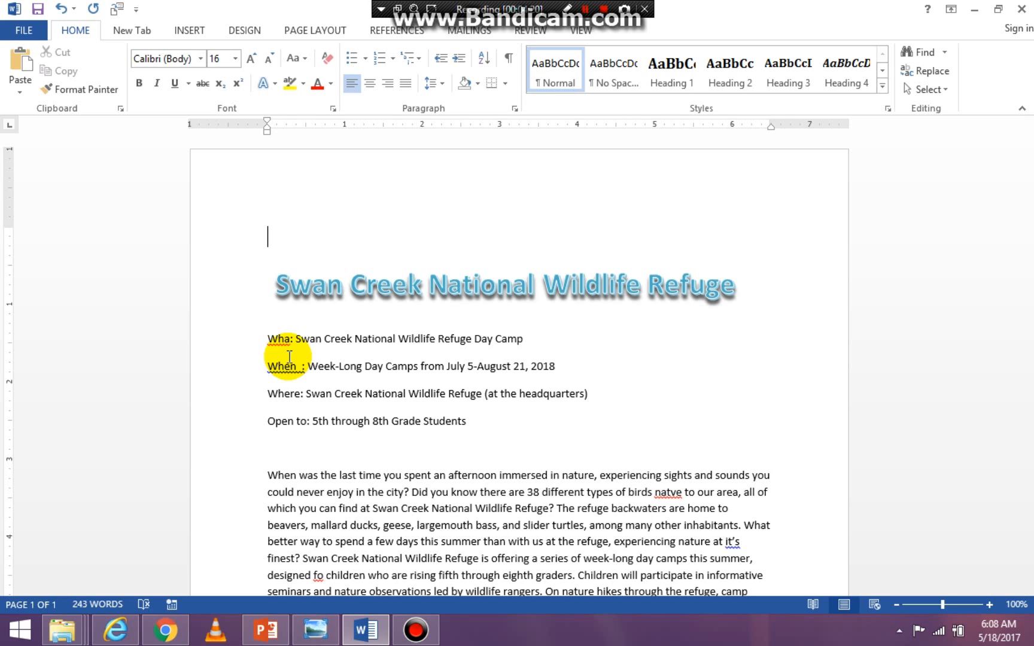
- Run the spelling and grammar check and correct "Wha" to "What" in the first detail line
left_click(532, 32)
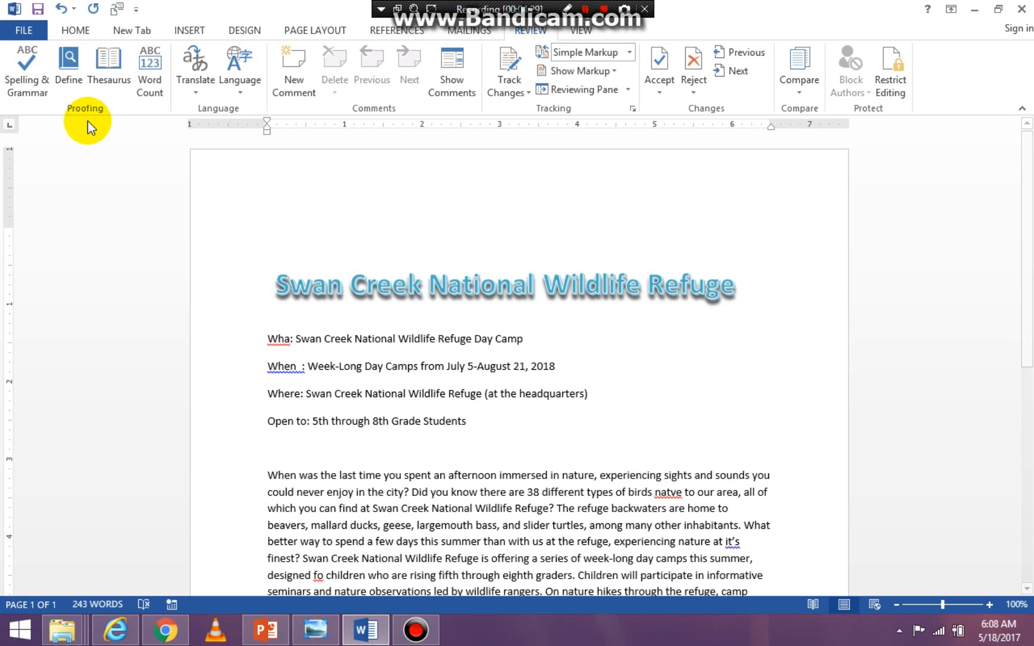
left_click(29, 69)
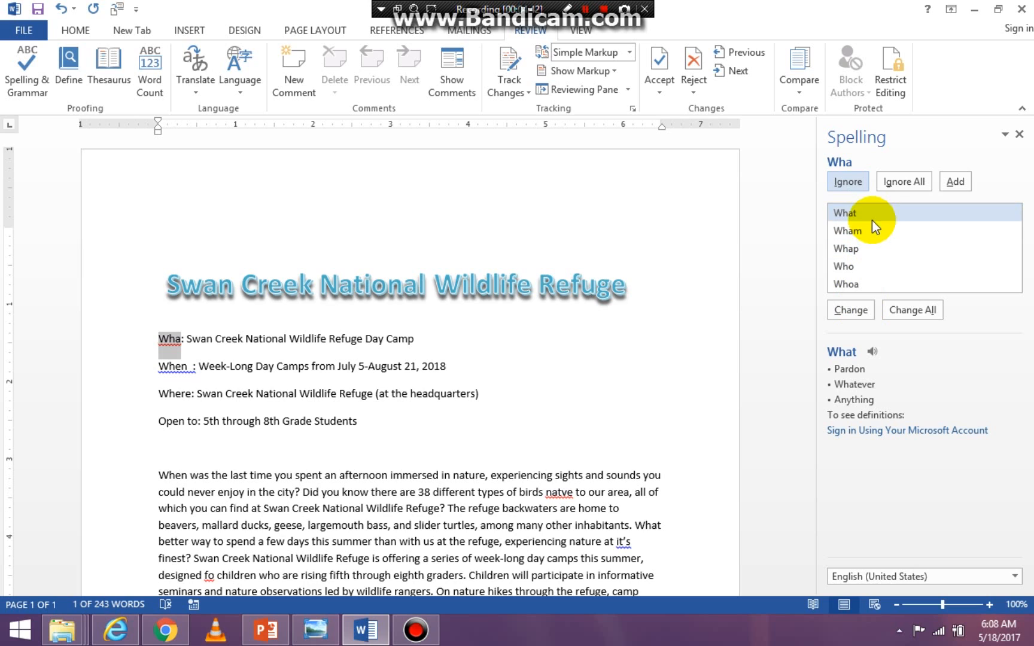
left_click(851, 310)
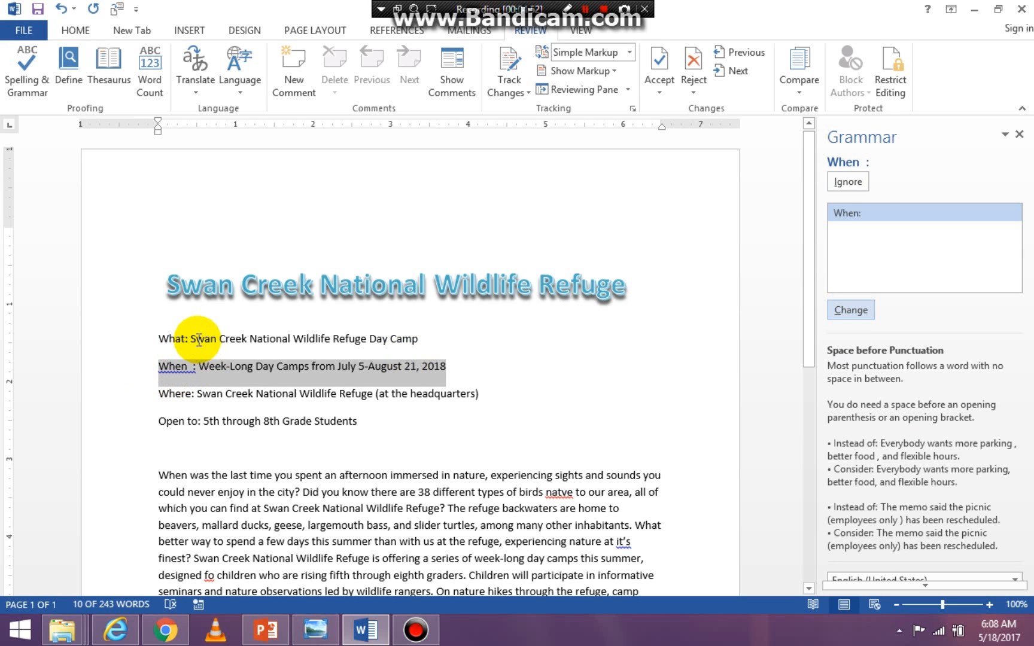
- Resume the grammar check and delete the two extra spaces before the colon in "When :"
left_click(506, 344)
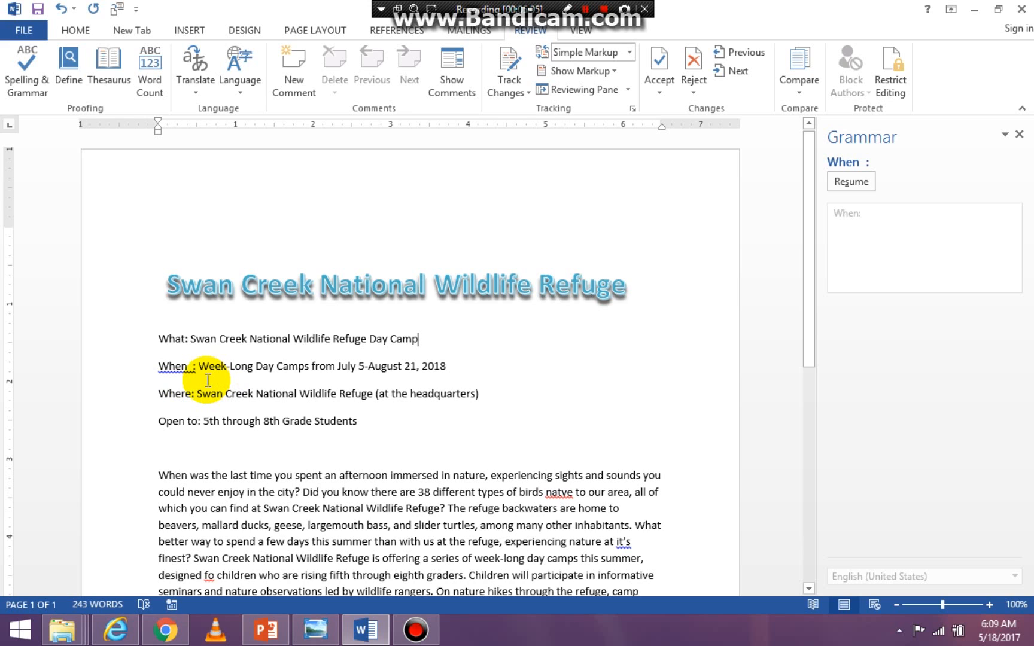
left_click(849, 181)
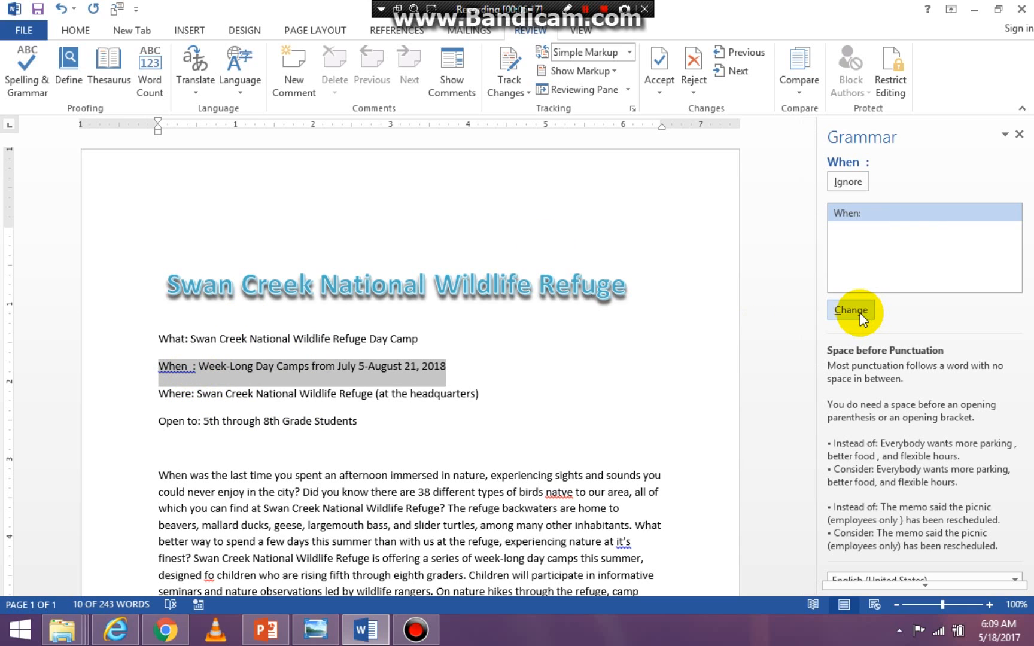
left_click(193, 369)
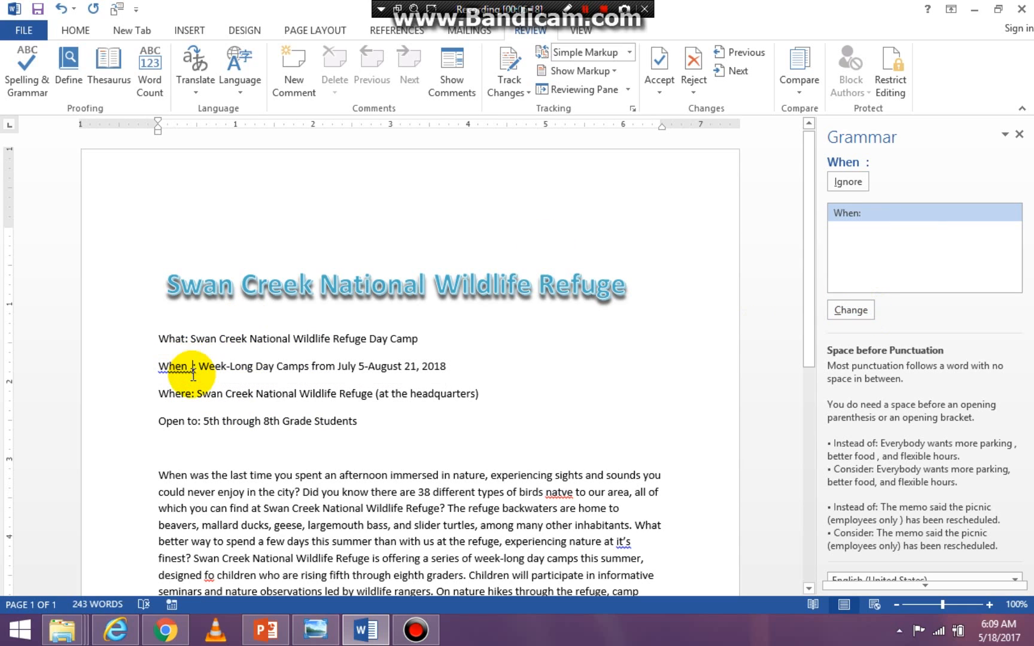
key("BackSpace")
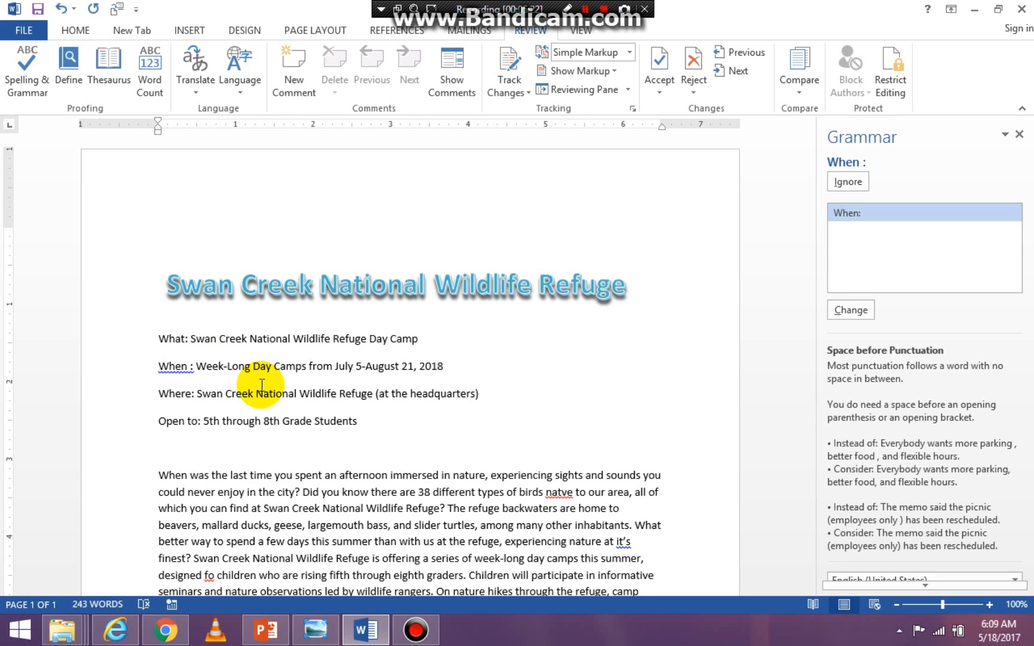
key("BackSpace")
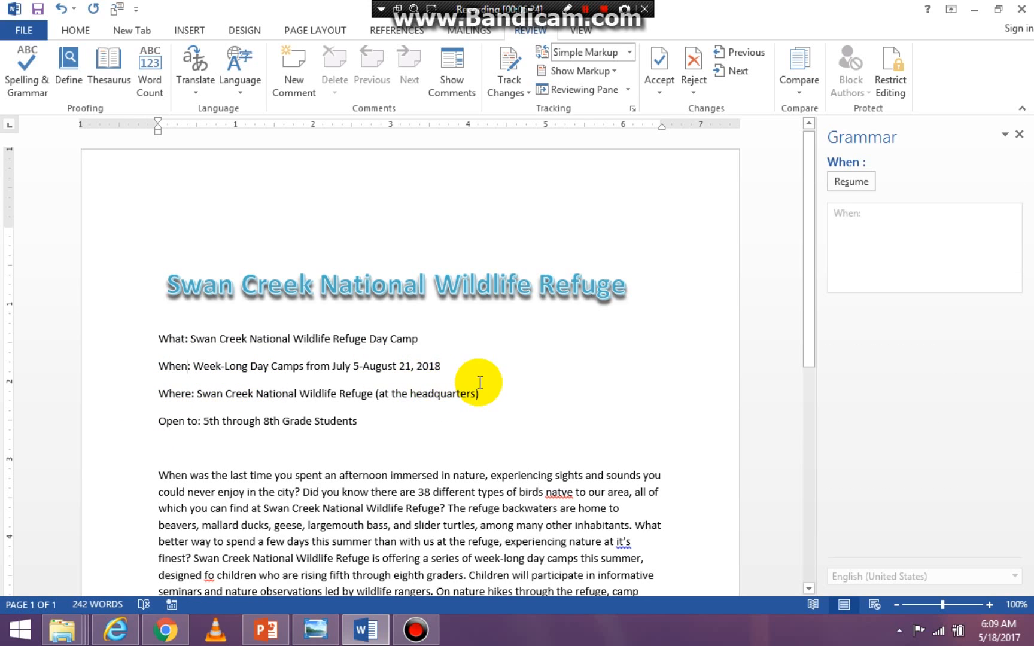
left_click(426, 423)
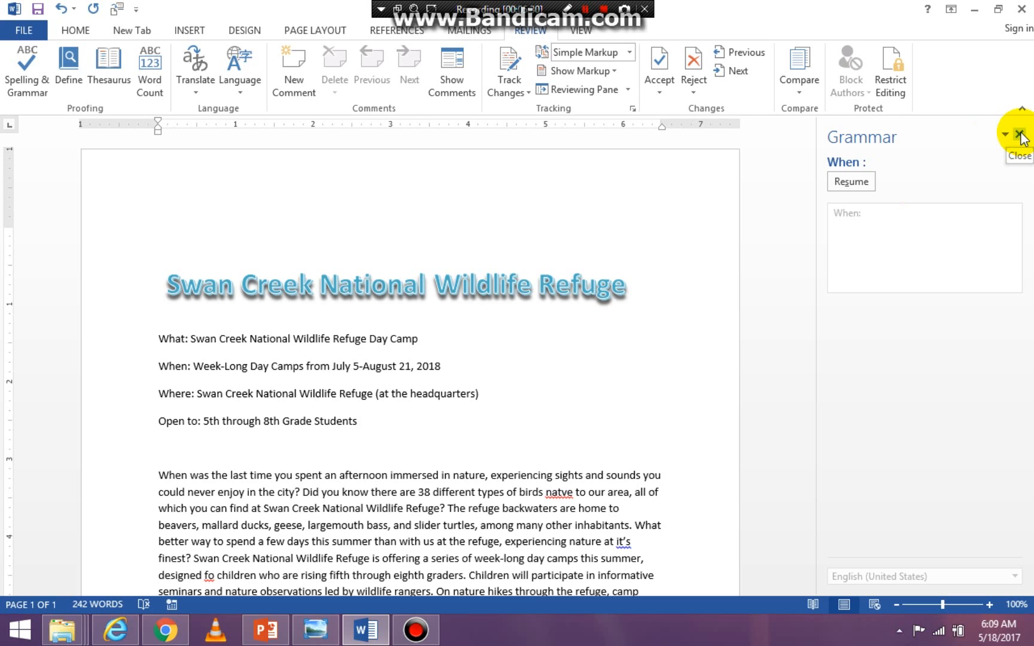
- Resume the spelling and grammar check and correct "natve" to "native" in the body paragraph
left_click(861, 186)
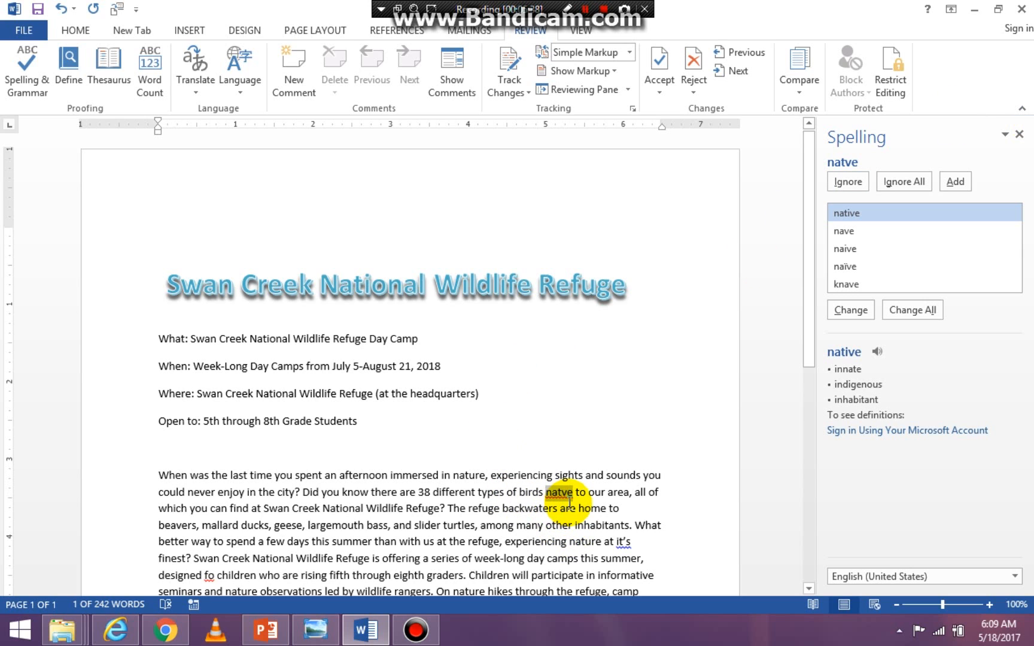
left_click_drag(576, 508, 442, 366)
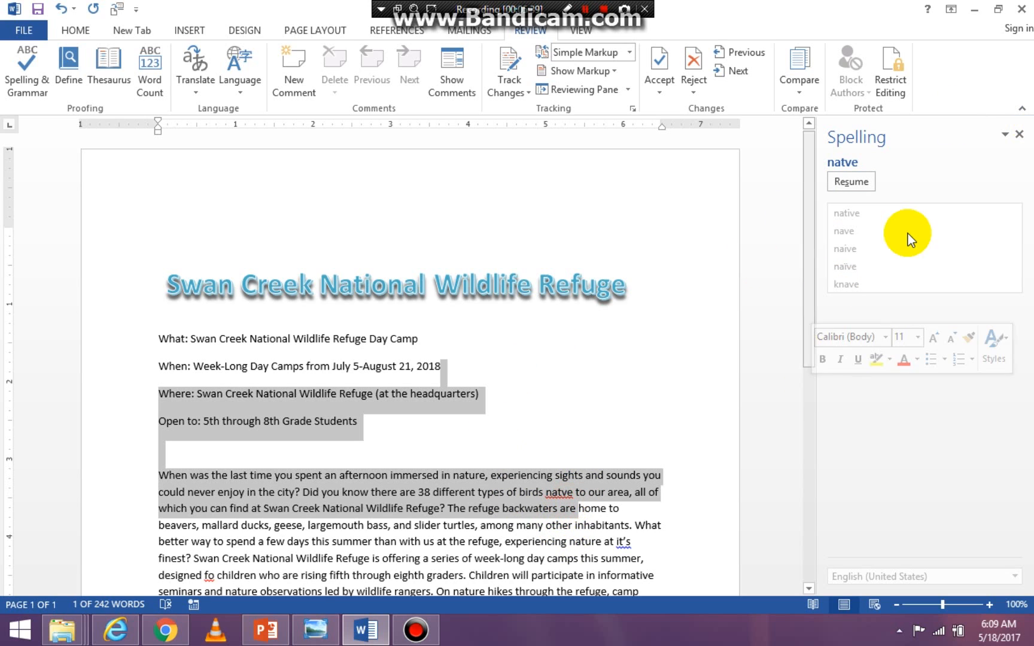
left_click(571, 535)
left_click(566, 492)
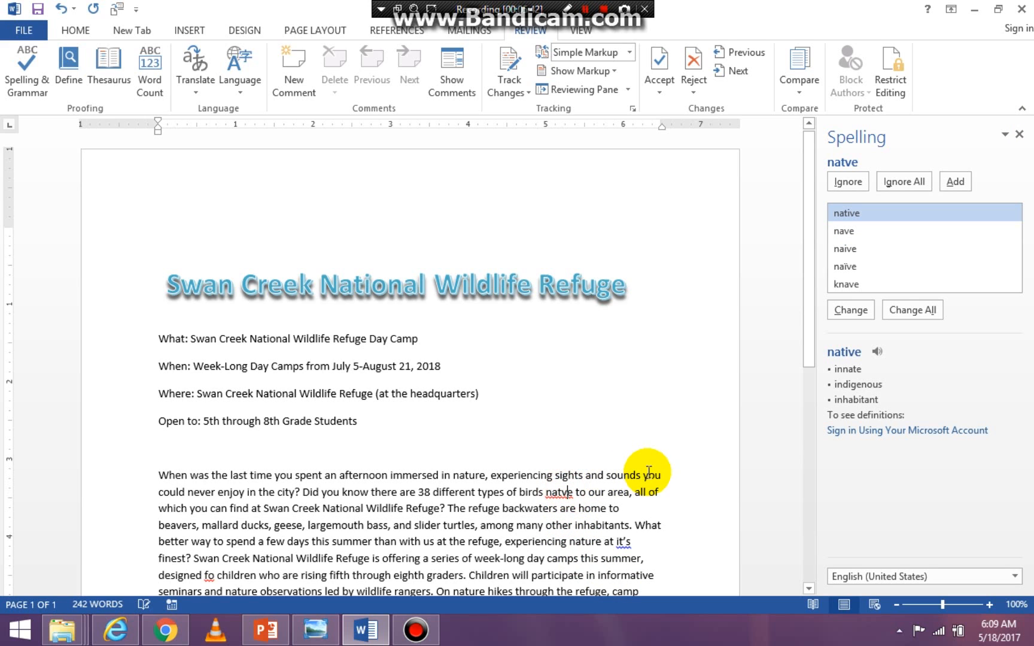
left_click(852, 305)
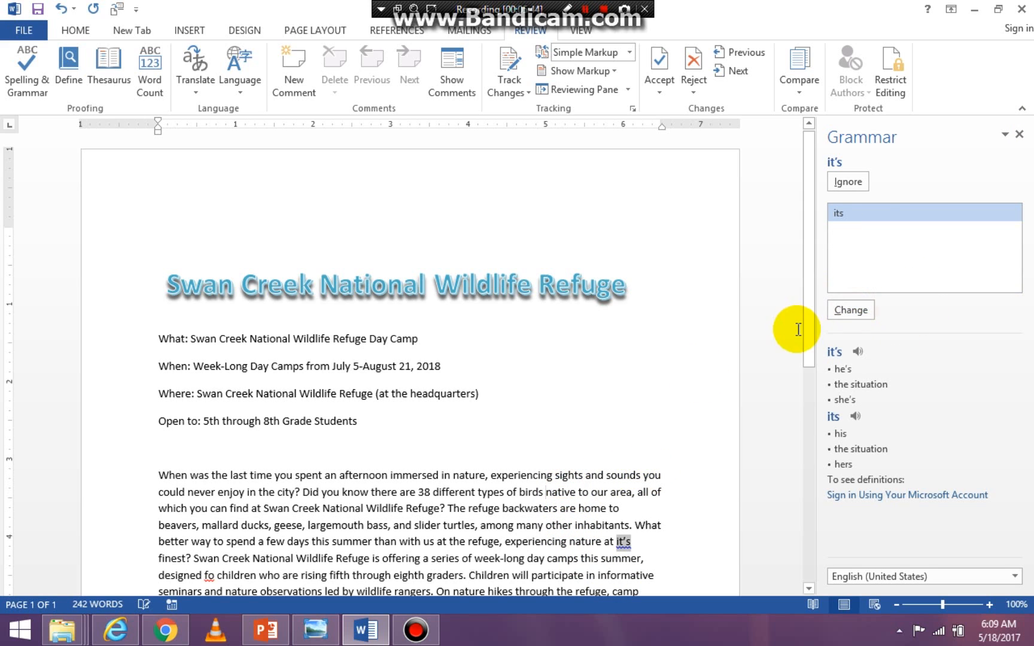
- Correct "it's" to "its" and "fo" to "for" in the body paragraph, completing the proofing check
left_click(850, 309)
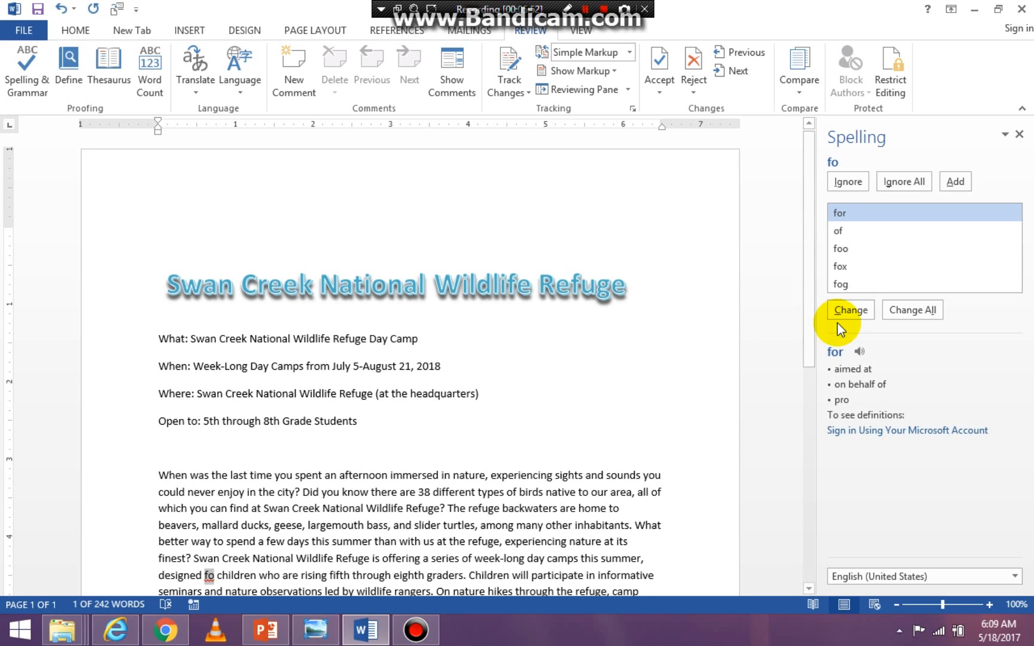
left_click(851, 309)
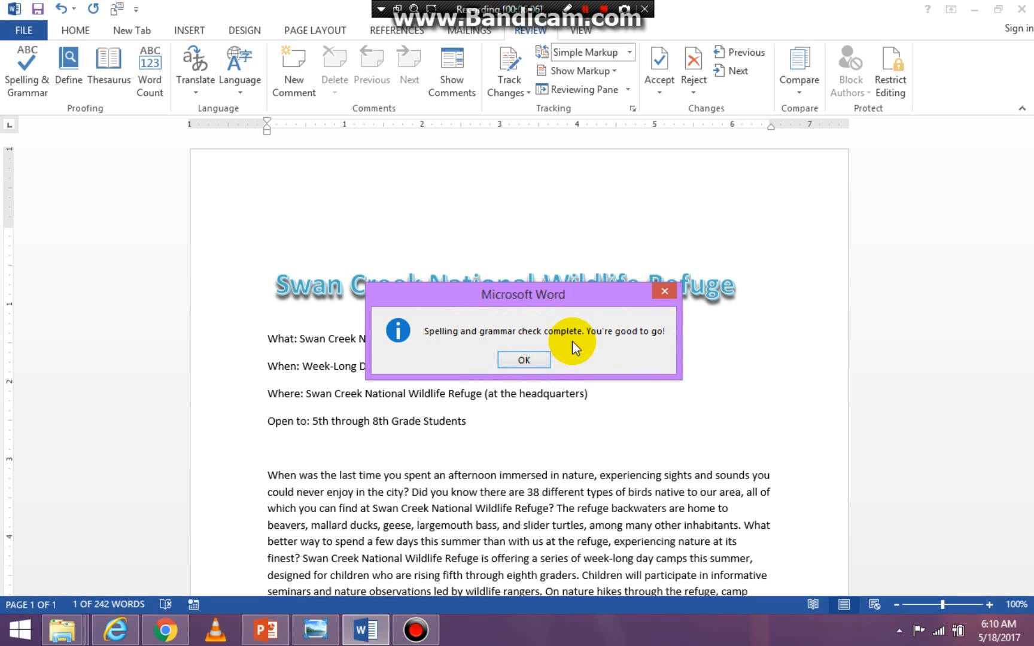
left_click(532, 359)
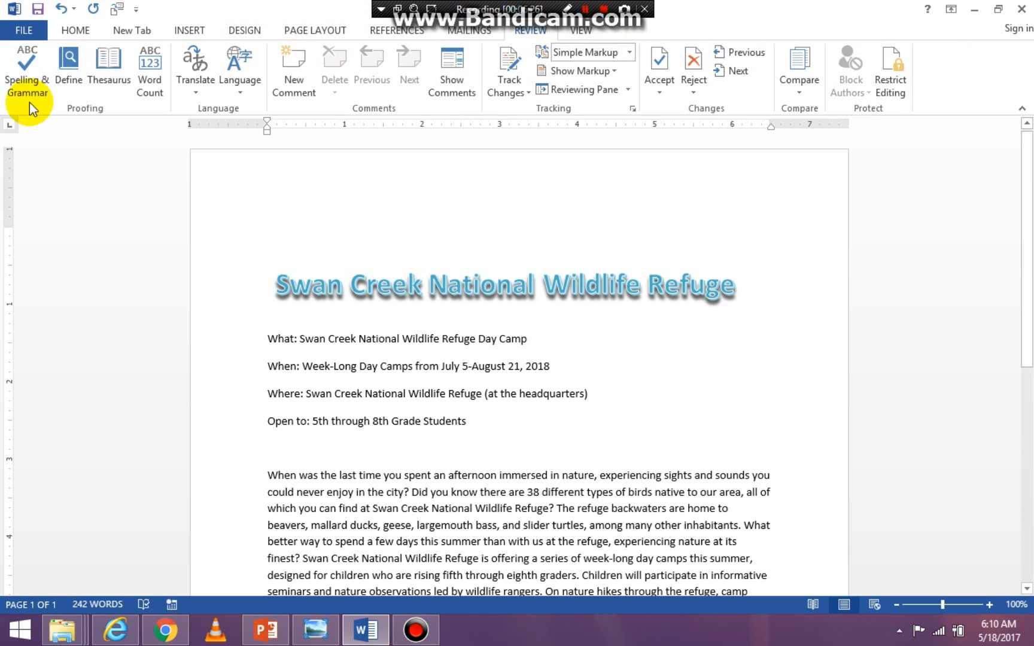
- Enable the Developer tab in the ribbon customization options, view its commands, and return to the Home commands
left_click(76, 30)
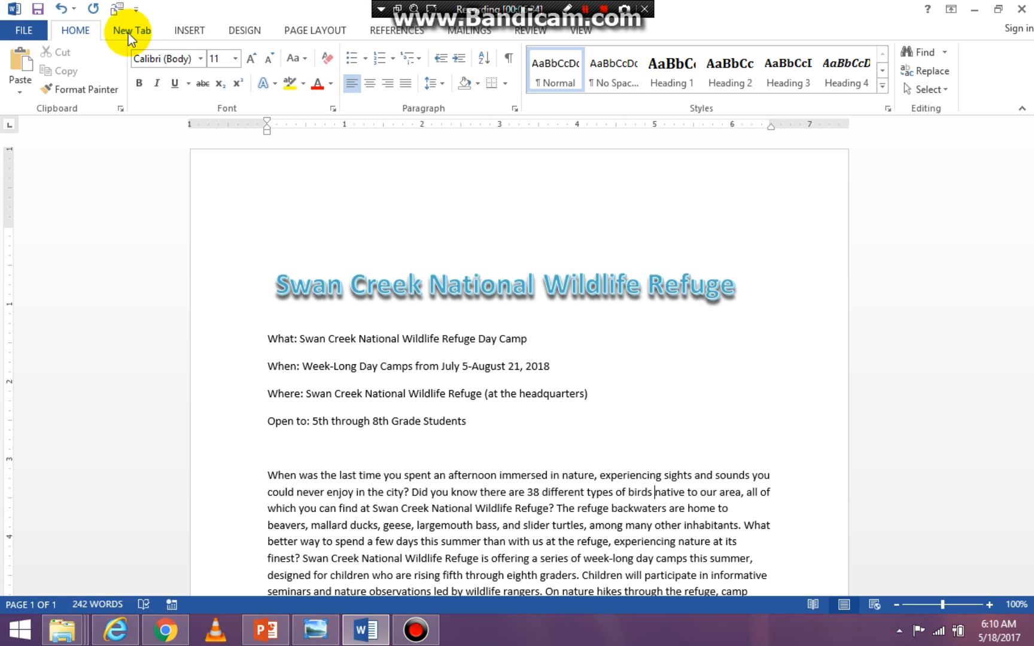
left_click(25, 31)
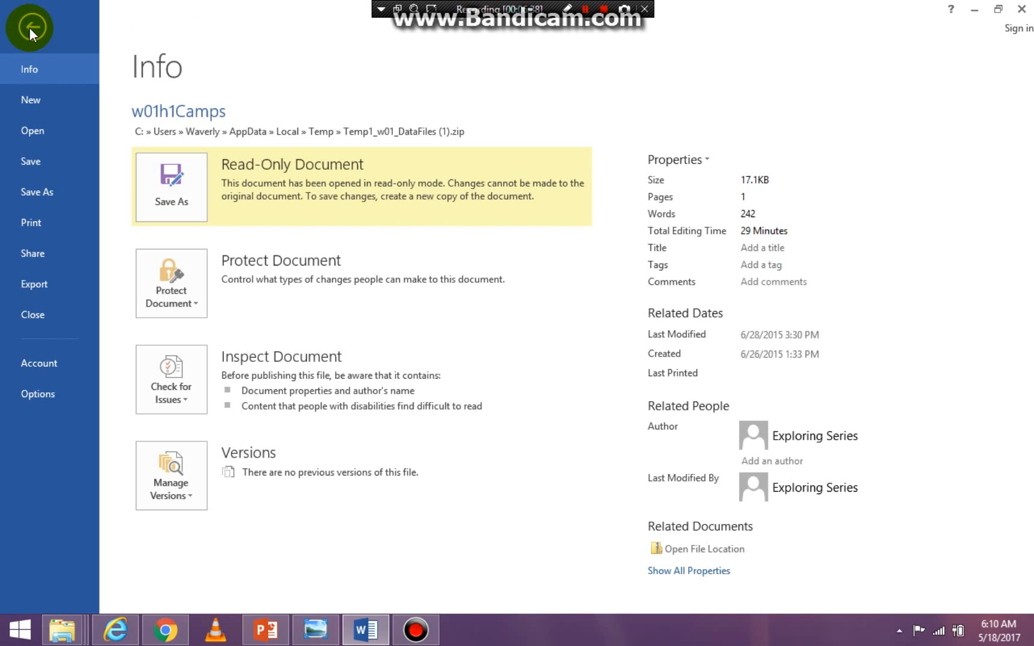
left_click(63, 400)
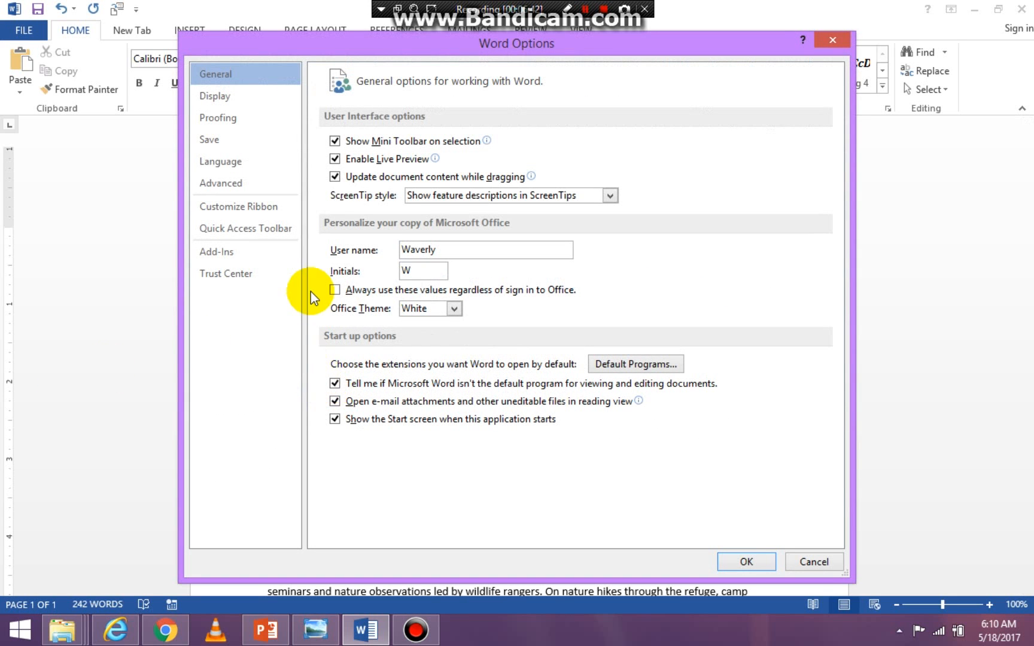
left_click(279, 213)
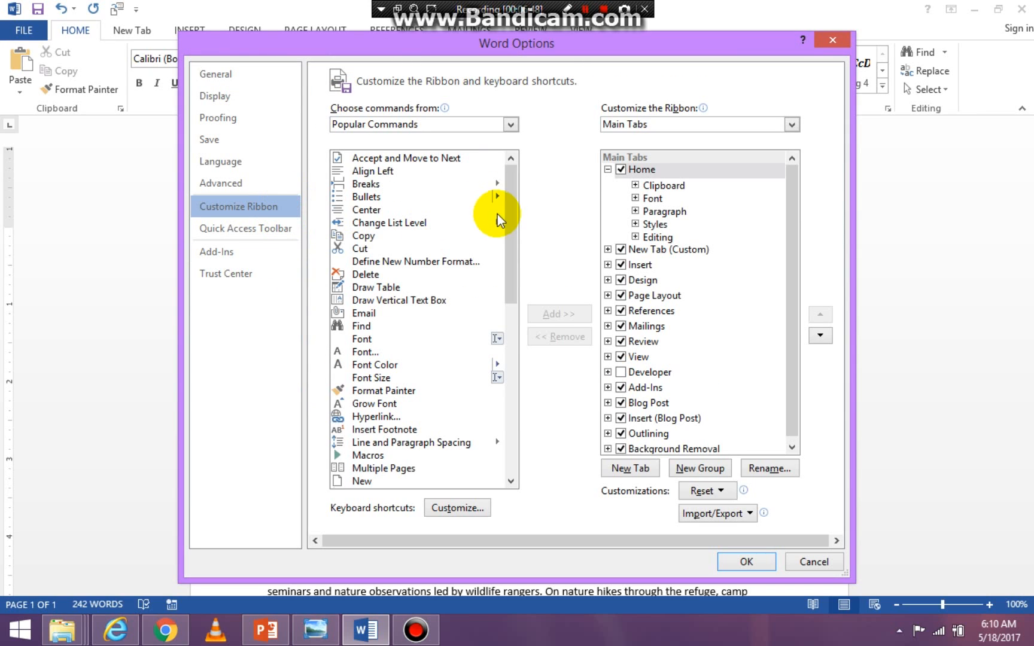
mouse_move(506, 209)
left_mouse_down()
mouse_move(509, 233)
mouse_move(504, 194)
left_mouse_up()
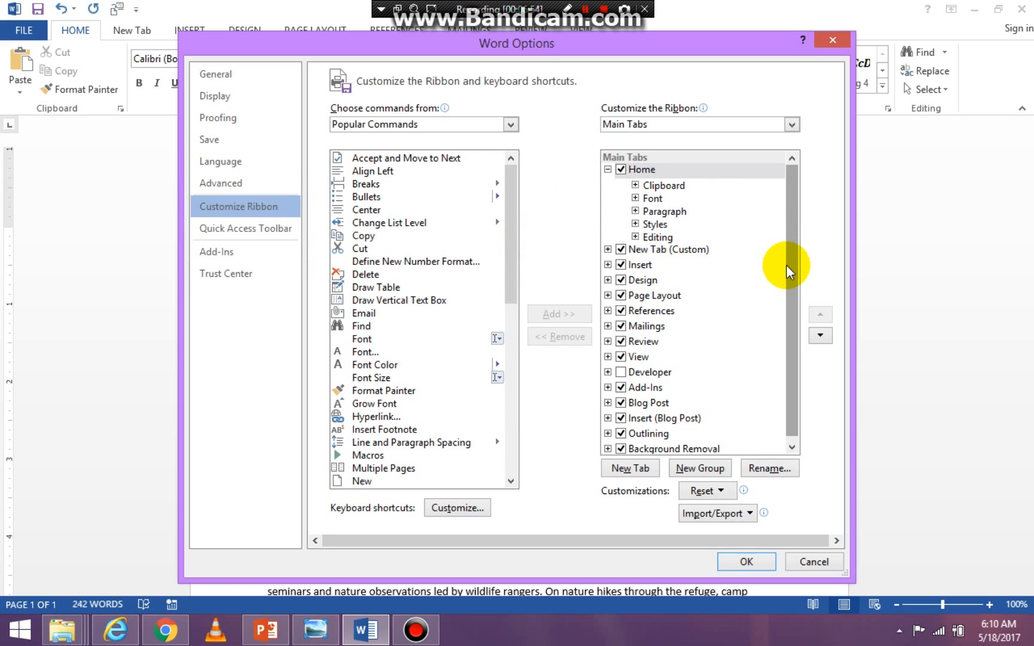
left_click_drag(787, 266, 790, 310)
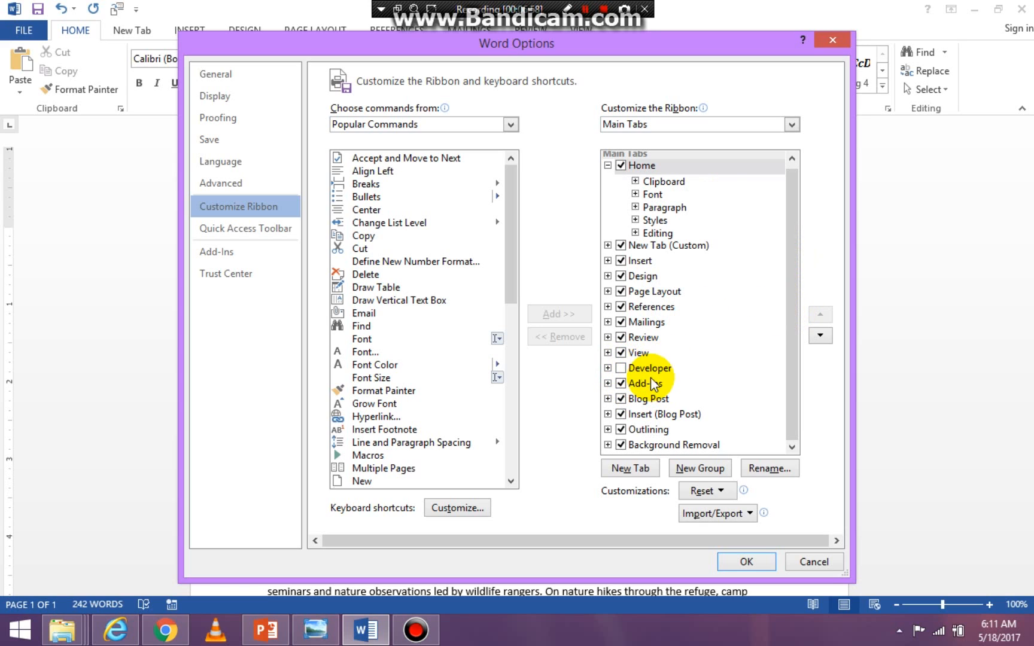
left_click(621, 369)
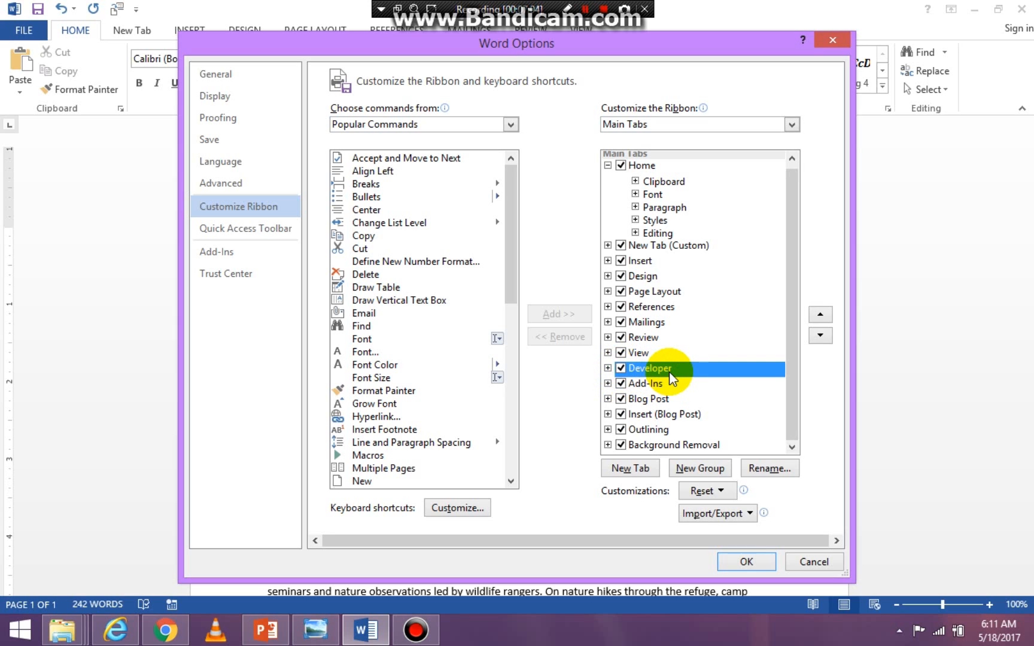
left_click(747, 563)
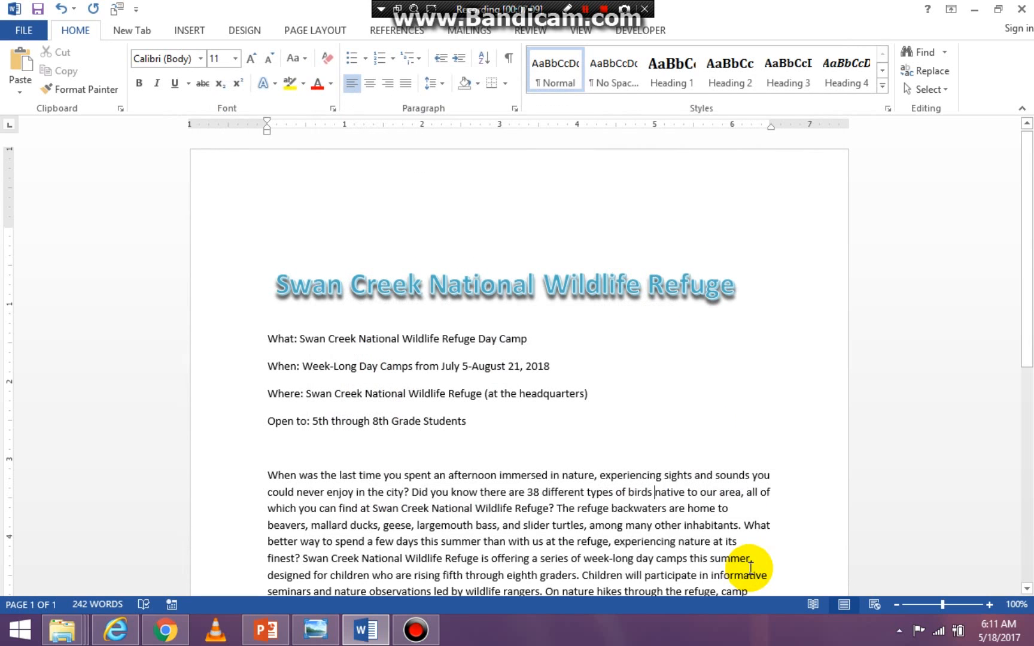
left_click(640, 32)
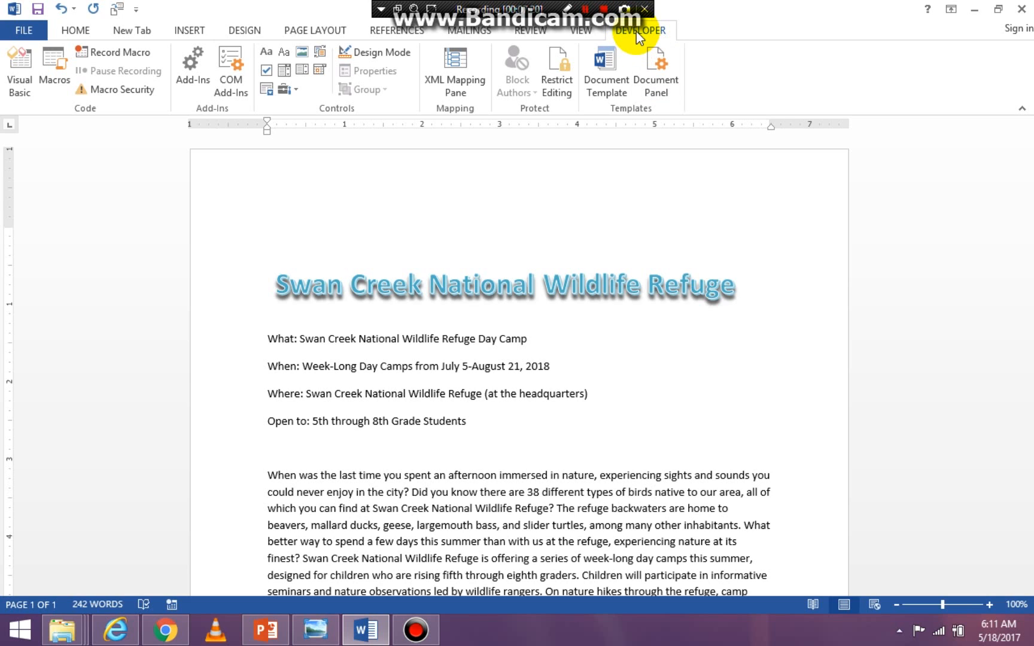
left_click(77, 30)
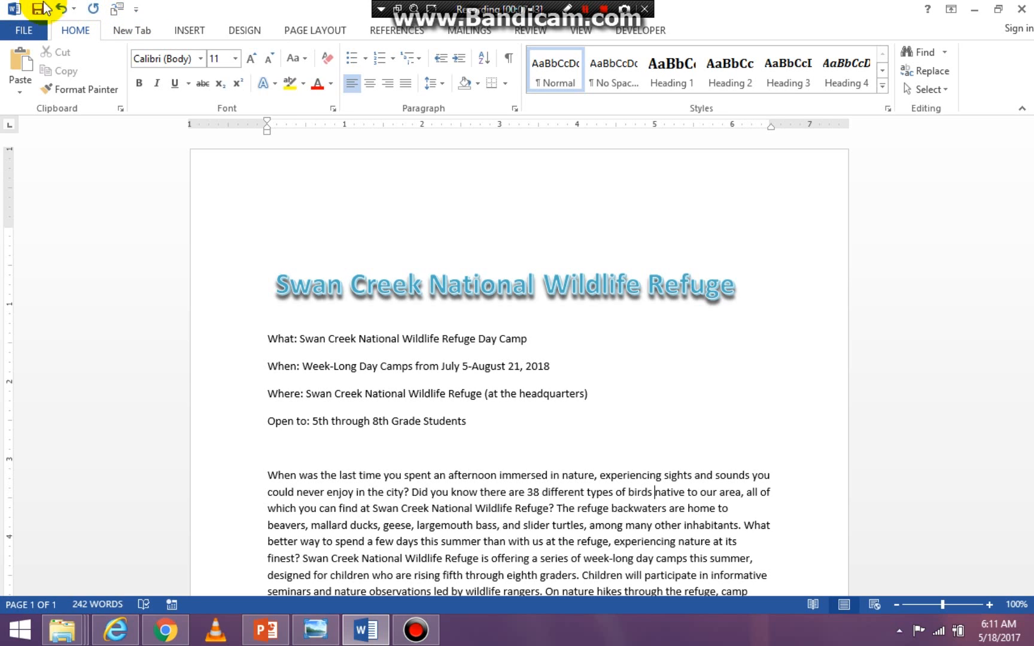
- Move the Quick Access Toolbar below the ribbon and back above it, two times in a row
left_click(137, 9)
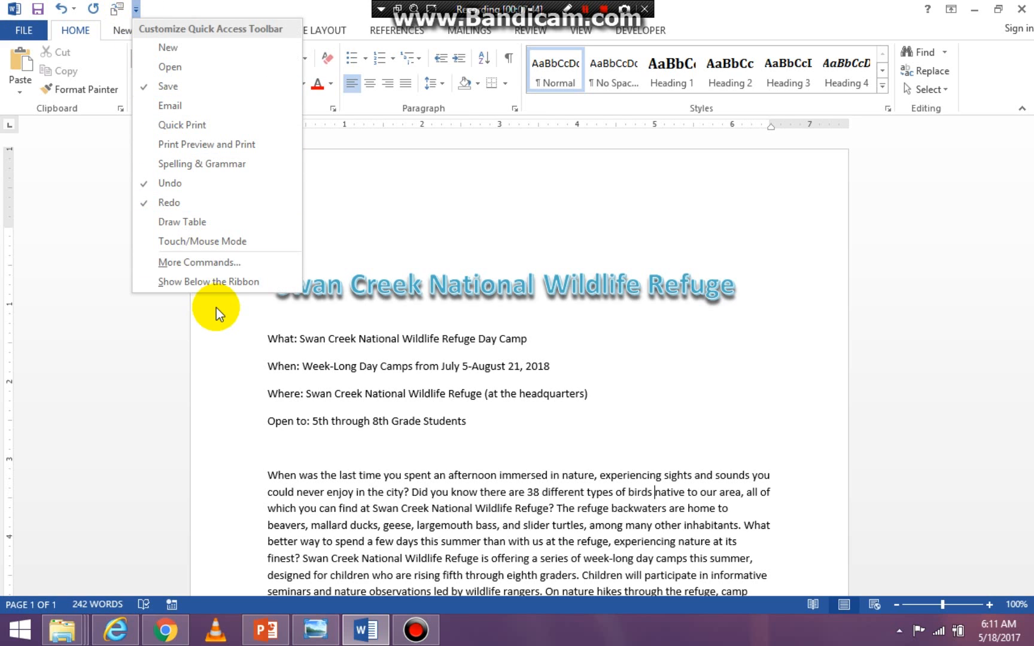
left_click(207, 281)
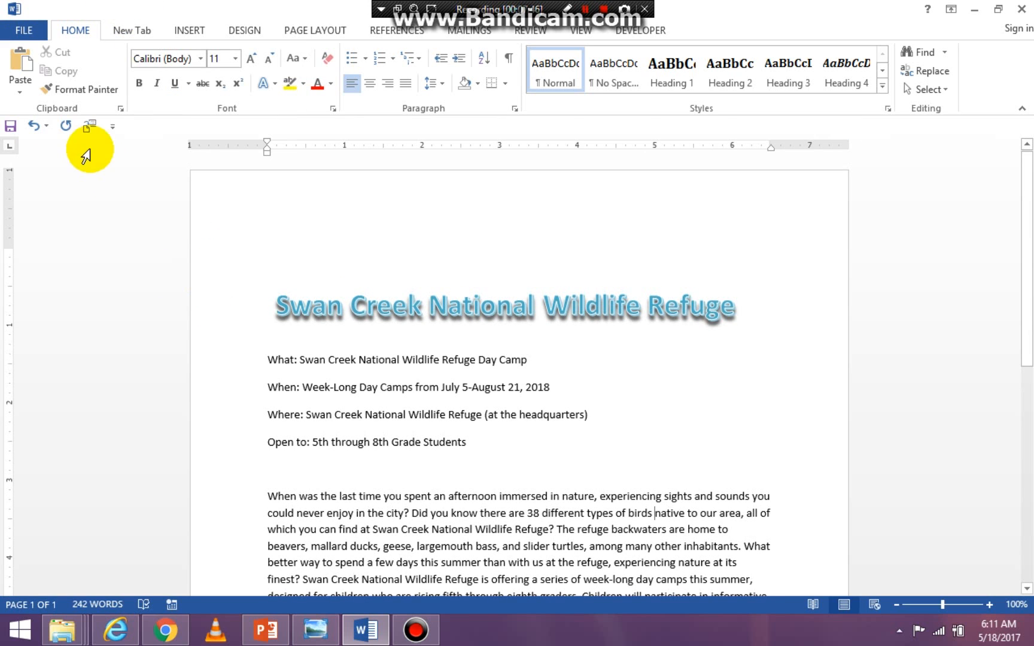
left_click(113, 129)
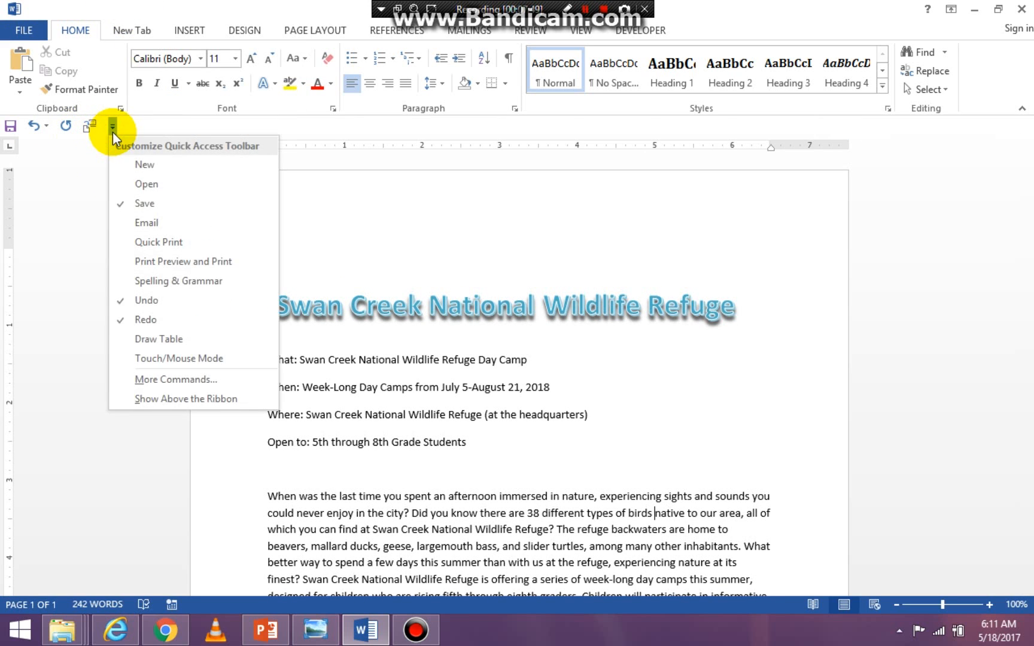
left_click(191, 406)
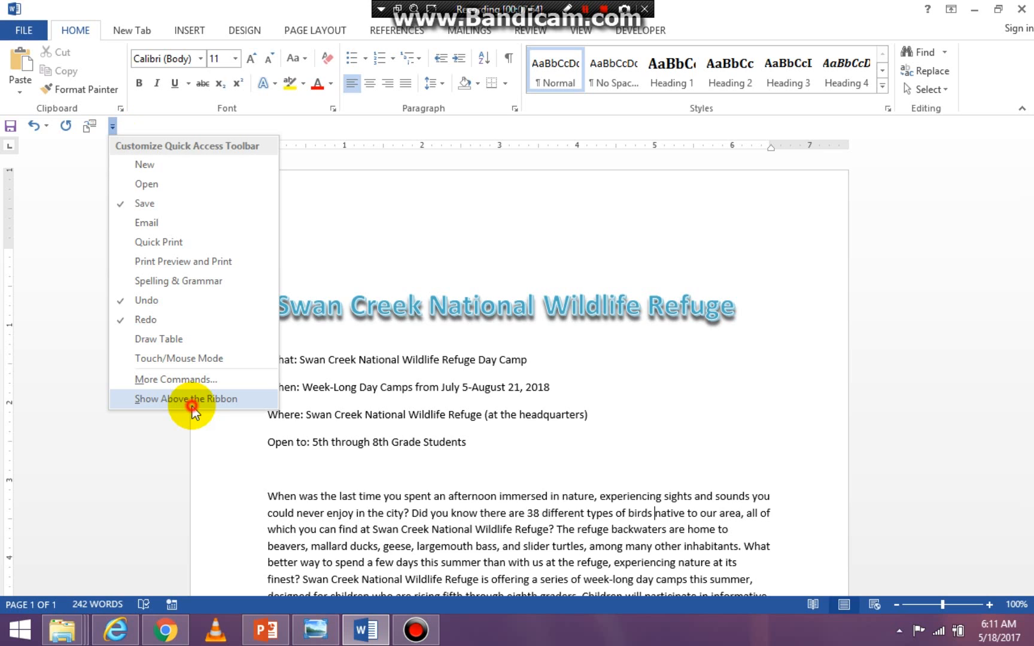
left_click(137, 10)
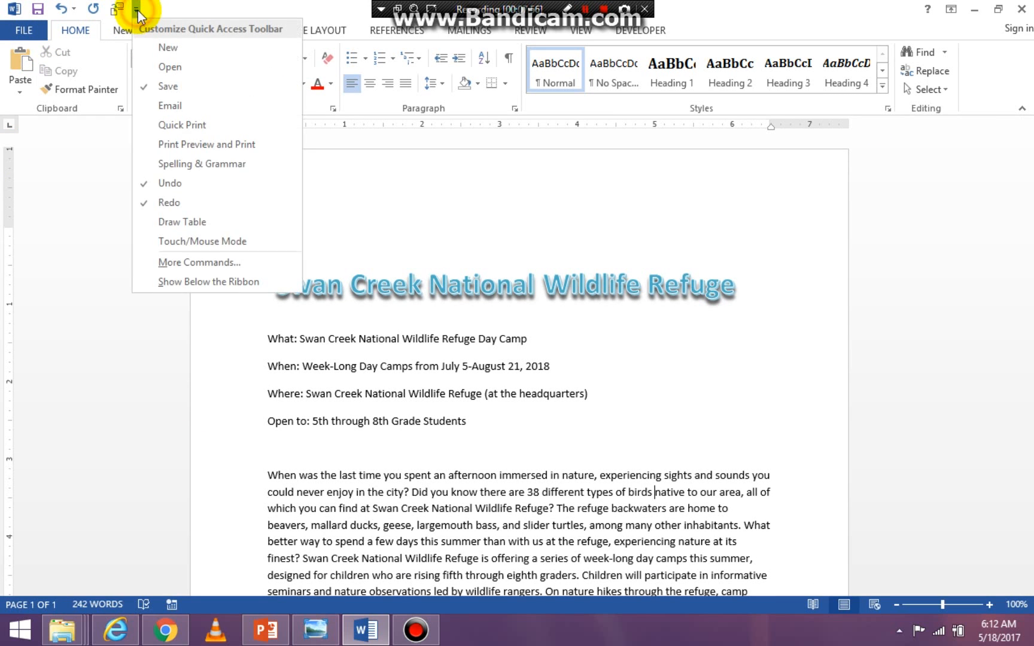
left_click(203, 280)
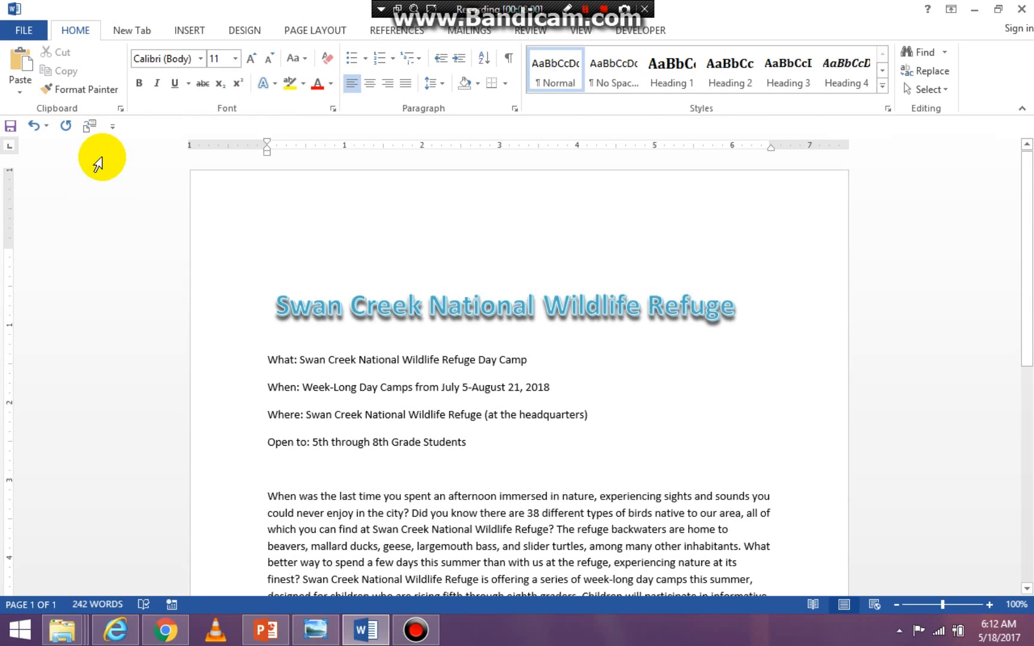
left_click(112, 127)
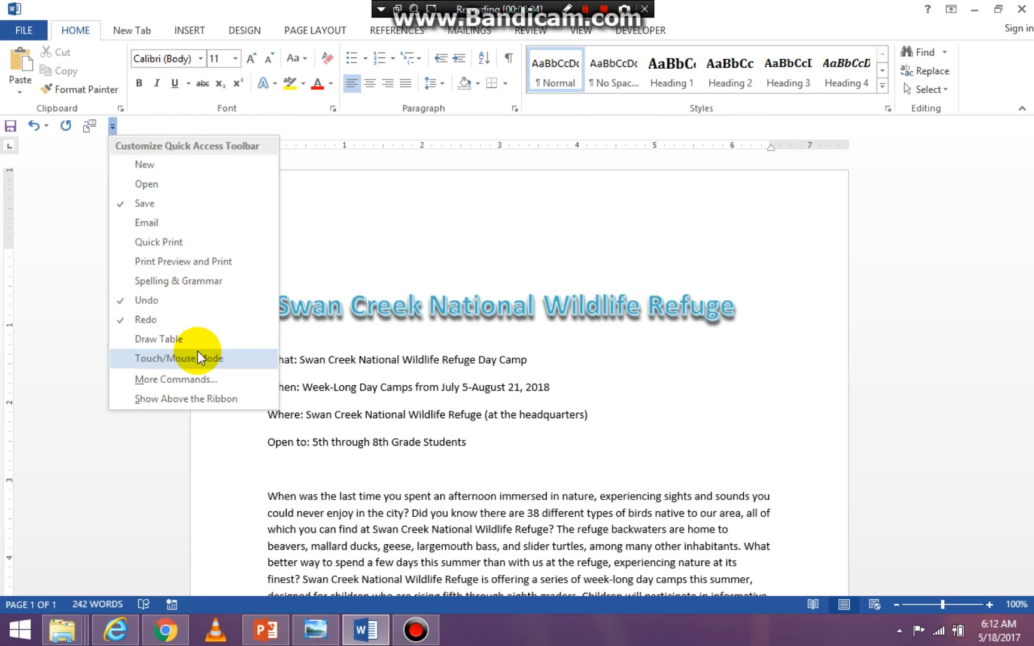
left_click(204, 399)
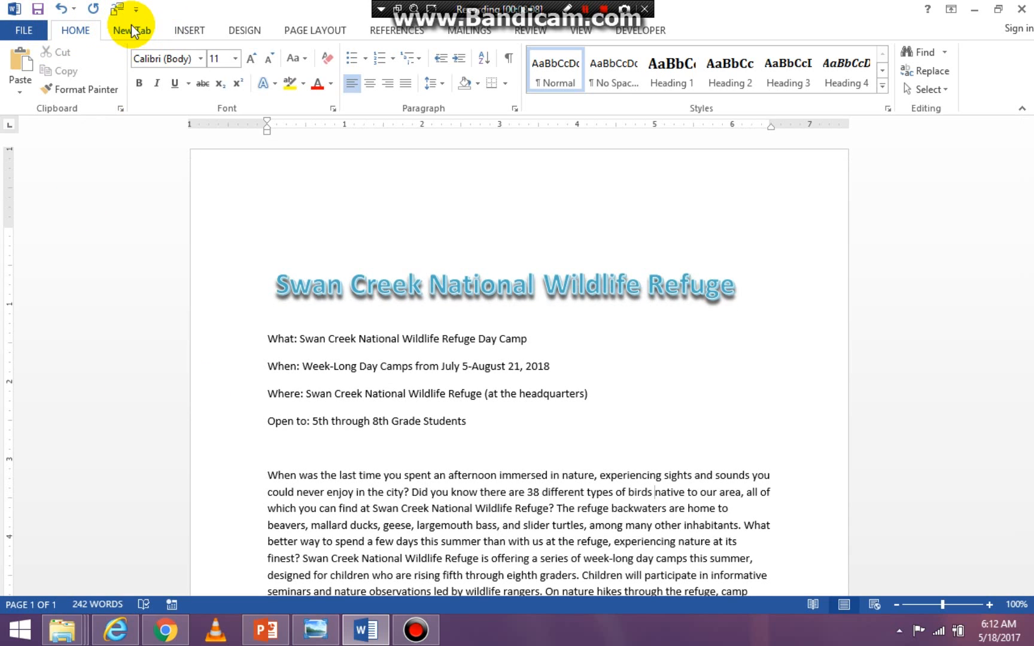
- Add the Cut command to the Quick Access Toolbar for all documents through the Word options
left_click(24, 32)
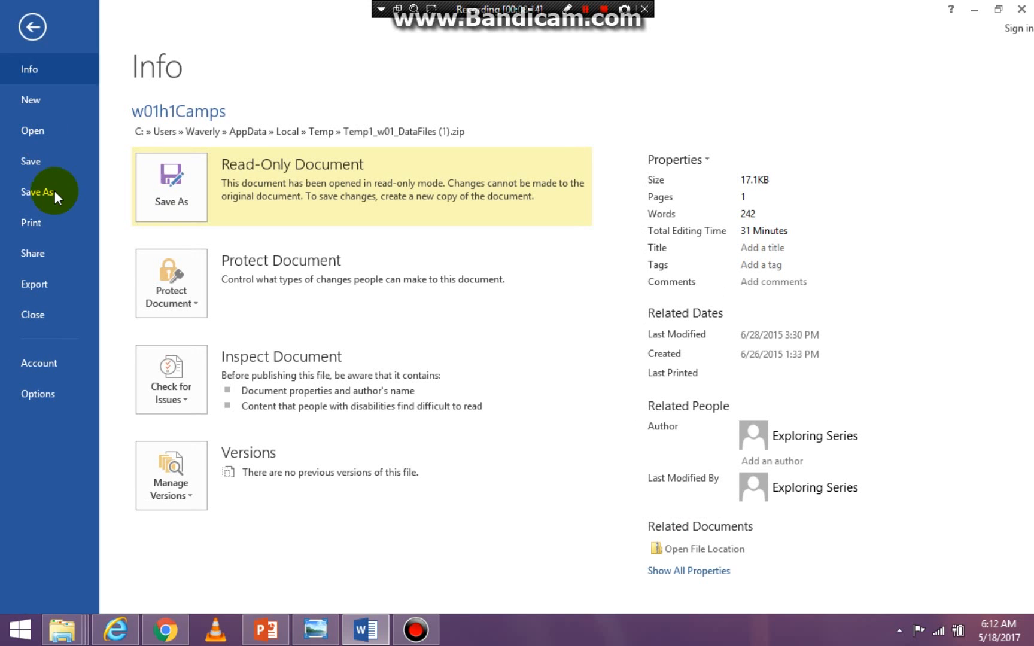
left_click(61, 396)
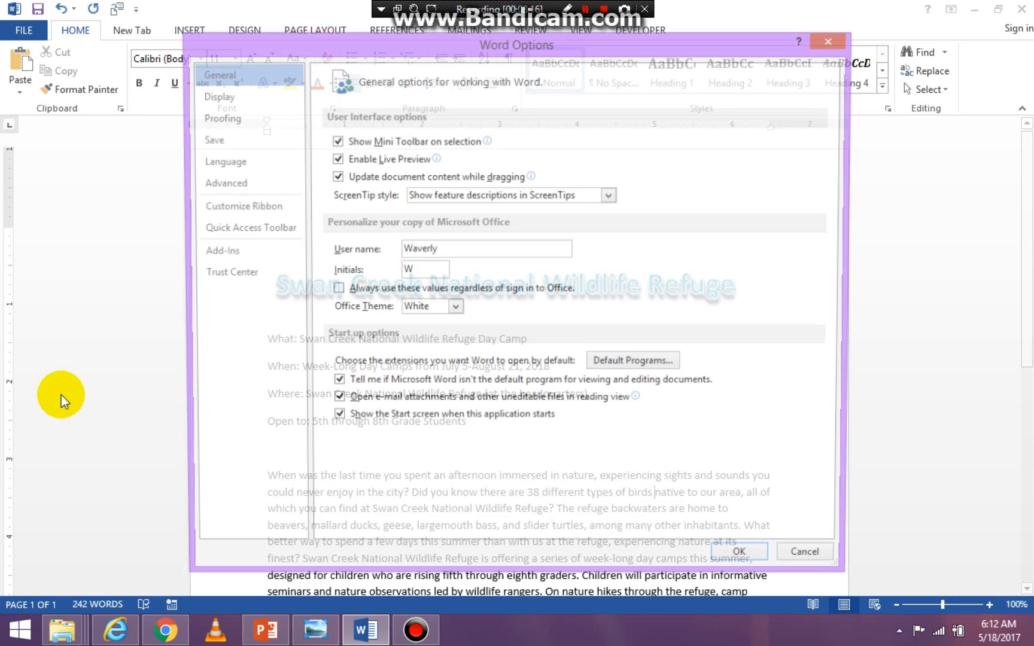
left_click(248, 231)
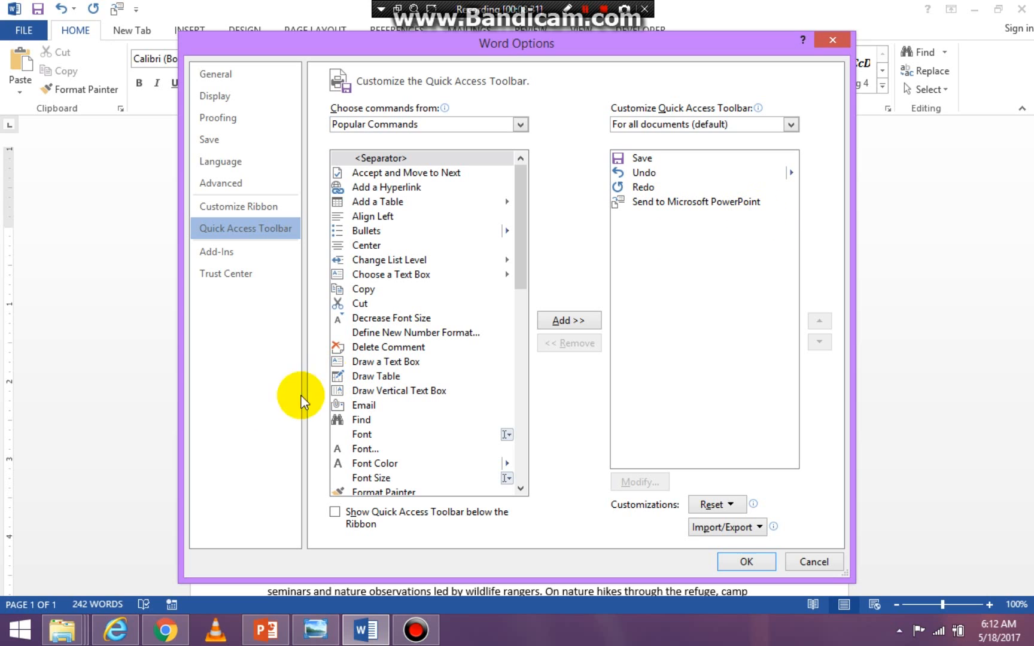
left_click(361, 302)
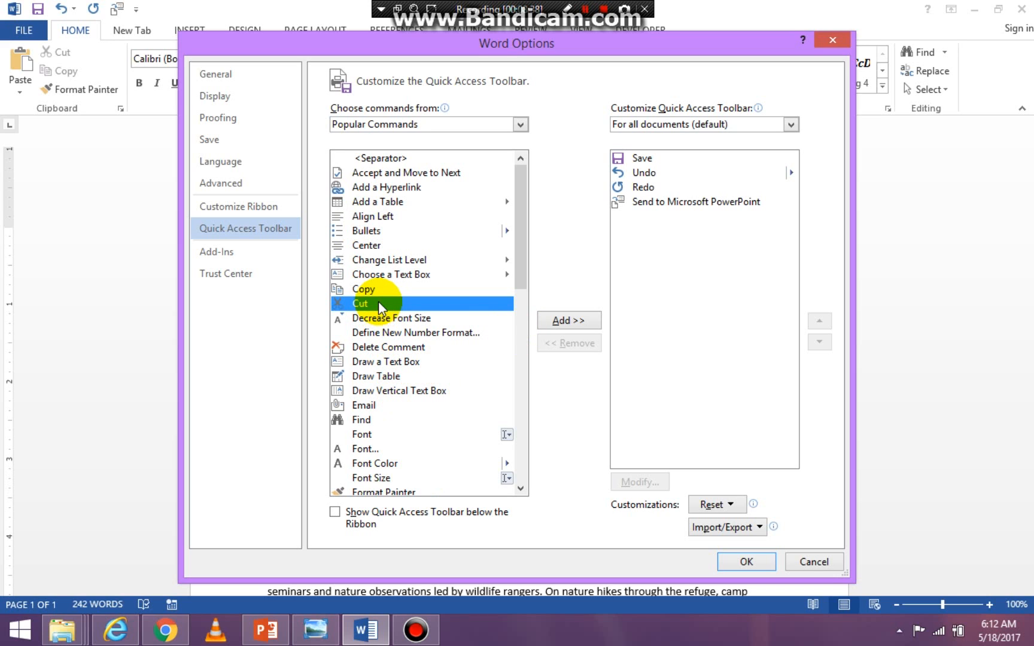
left_click(560, 320)
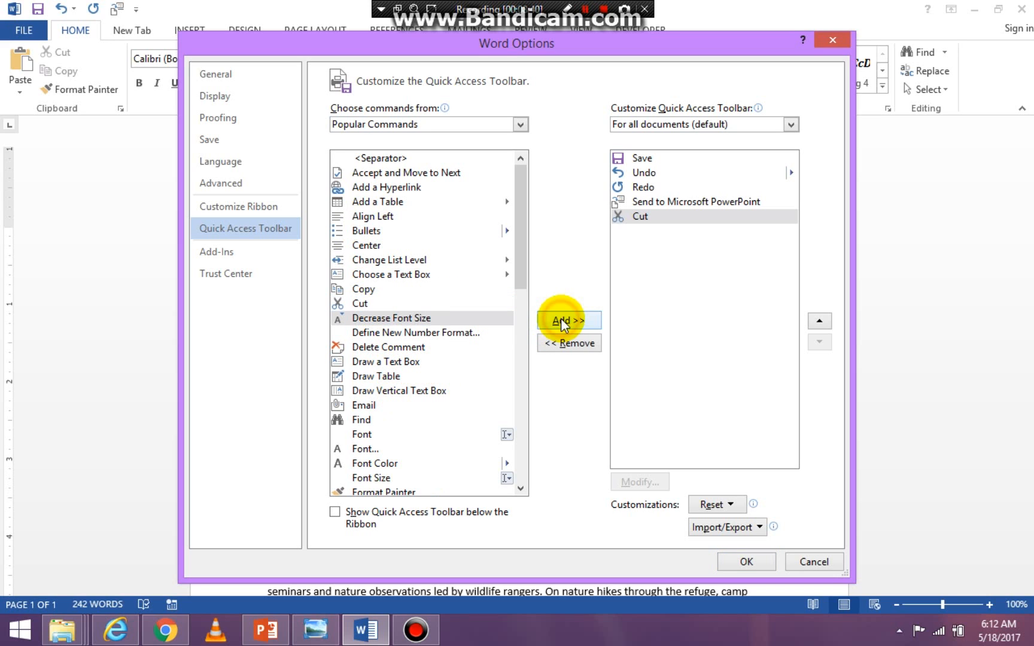
left_click(745, 563)
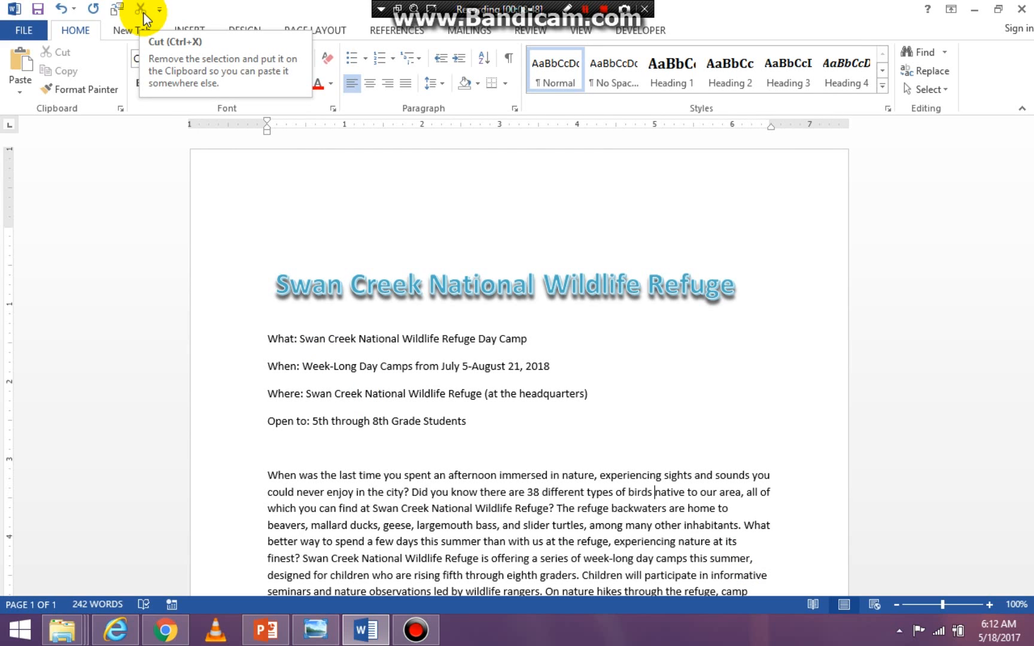
- Remove the Cut command from the Quick Access Toolbar for all documents through the Word options
left_click(25, 29)
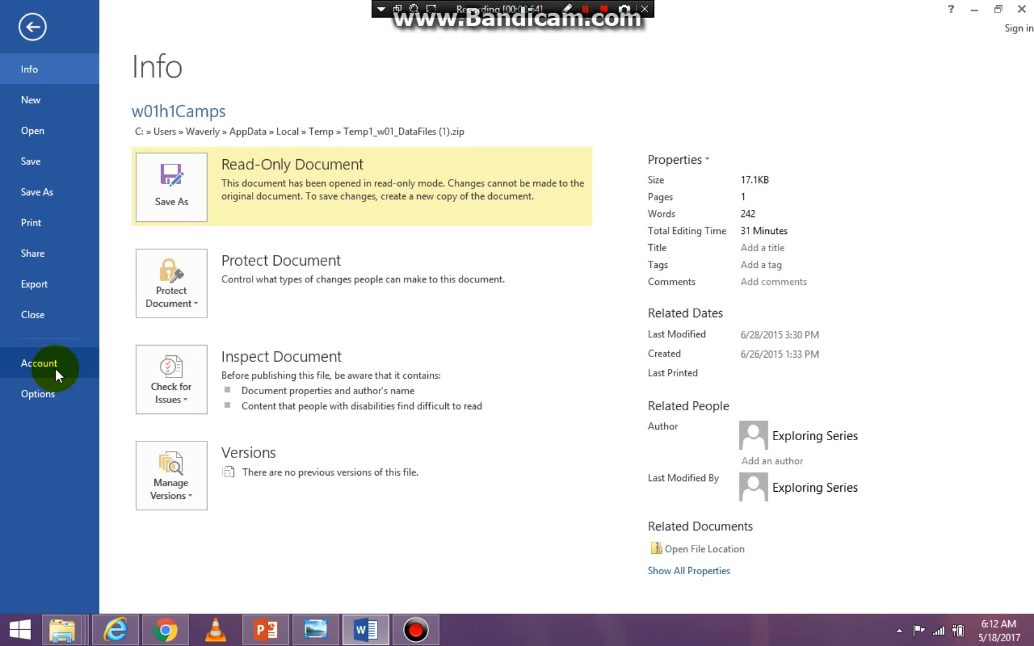
left_click(58, 386)
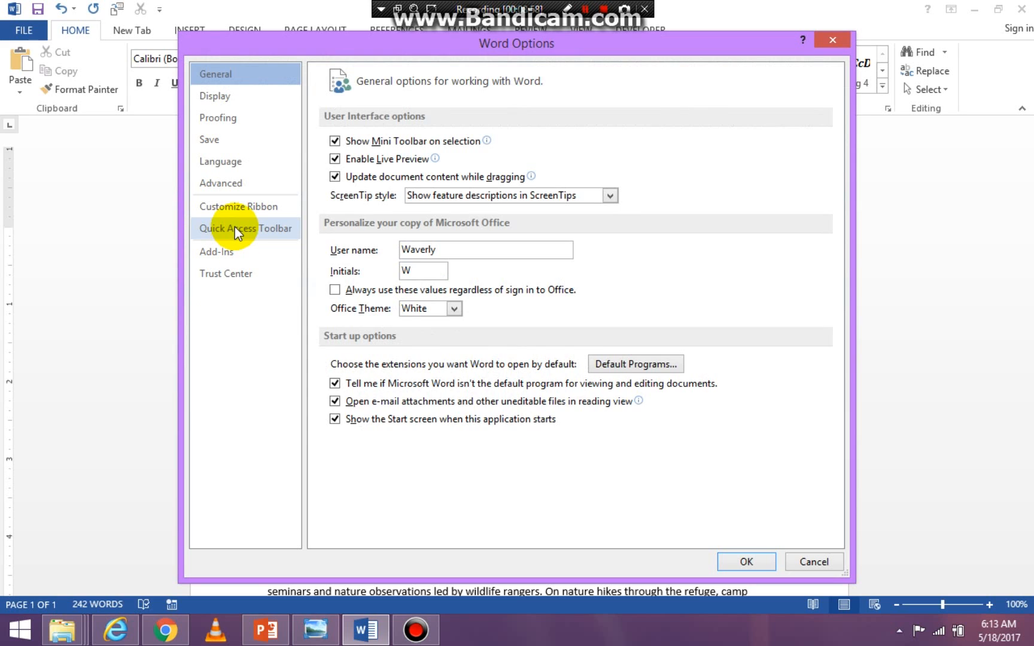
left_click(235, 227)
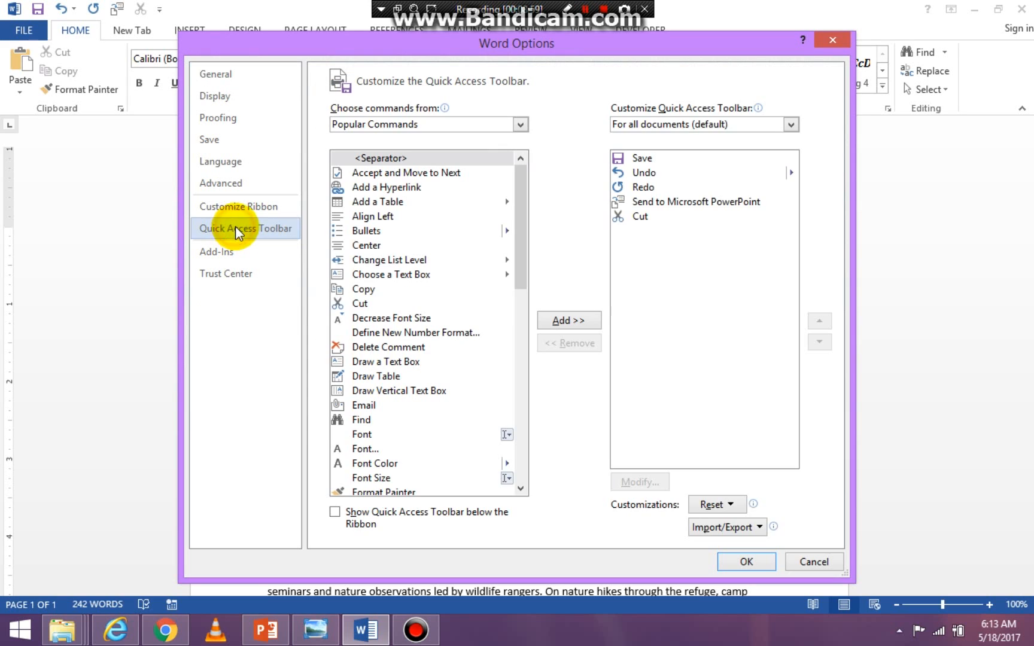
left_click(642, 219)
left_click(580, 349)
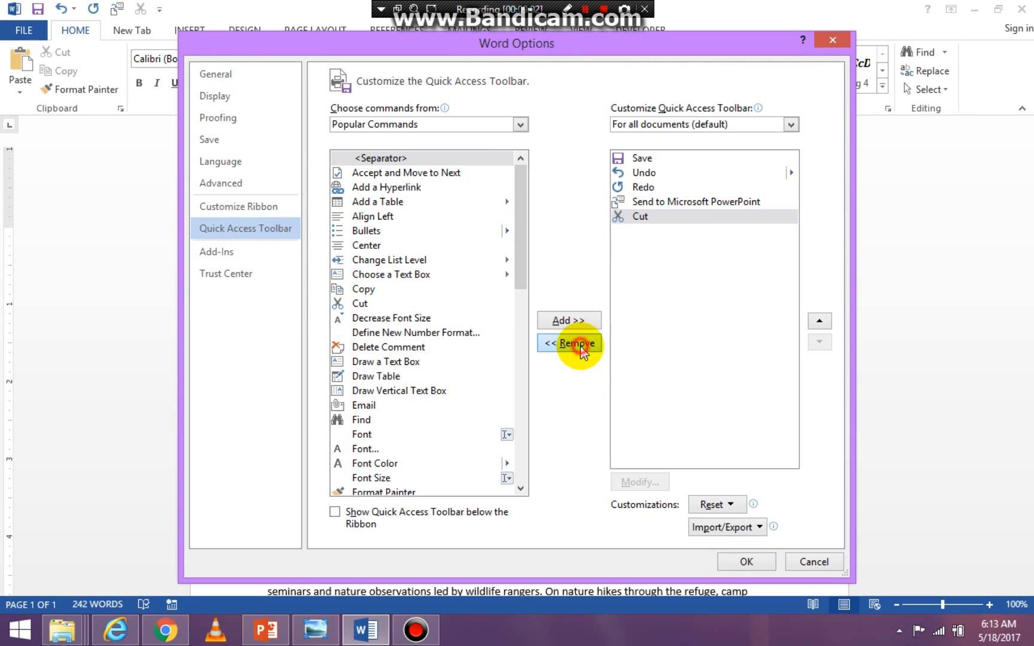
left_click(746, 562)
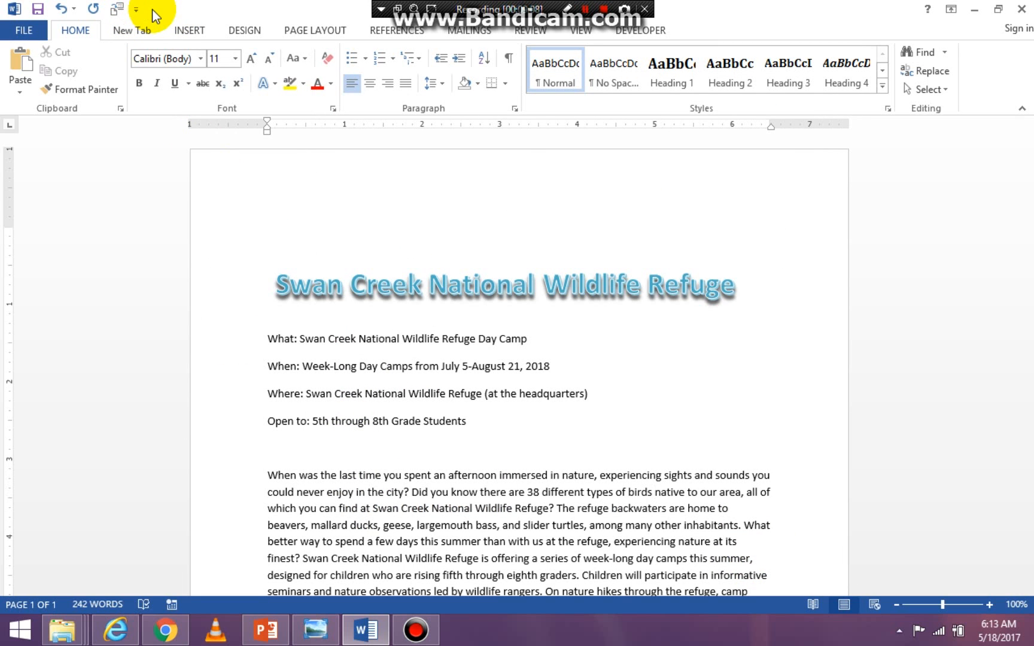
- Save the read-only flyer to the Desktop as a Word Document with the file name w01h1Camps
left_click(21, 34)
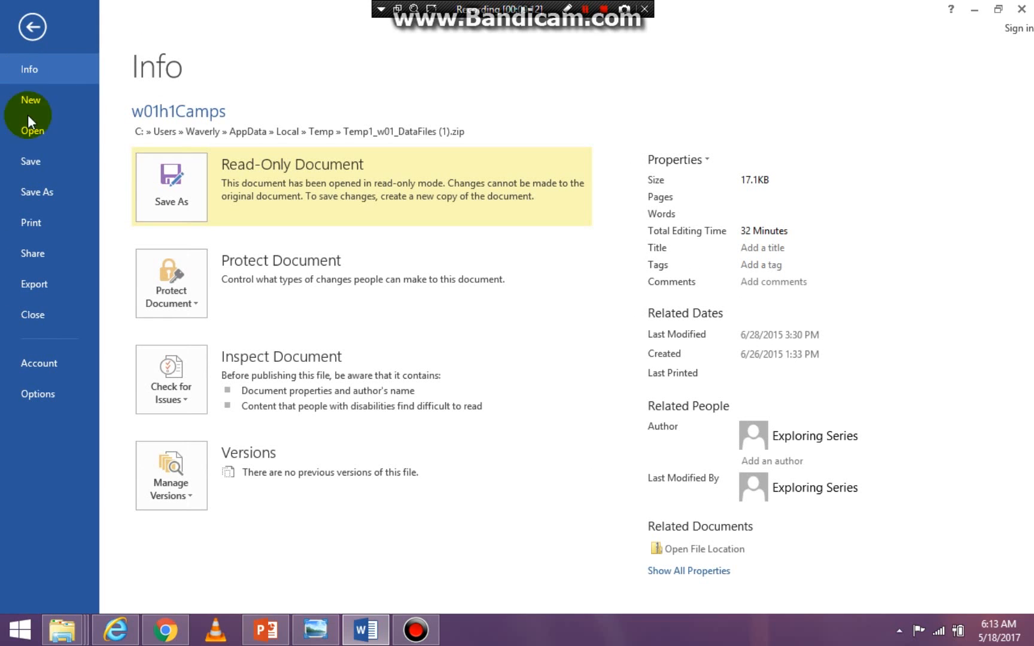
left_click(39, 164)
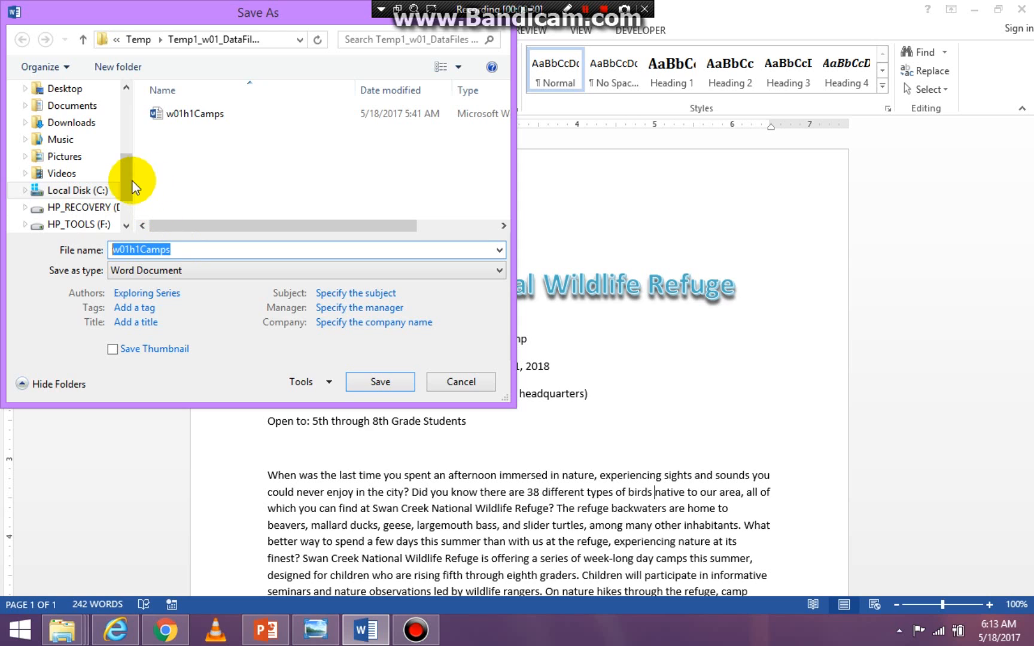
left_click_drag(126, 186, 86, 157)
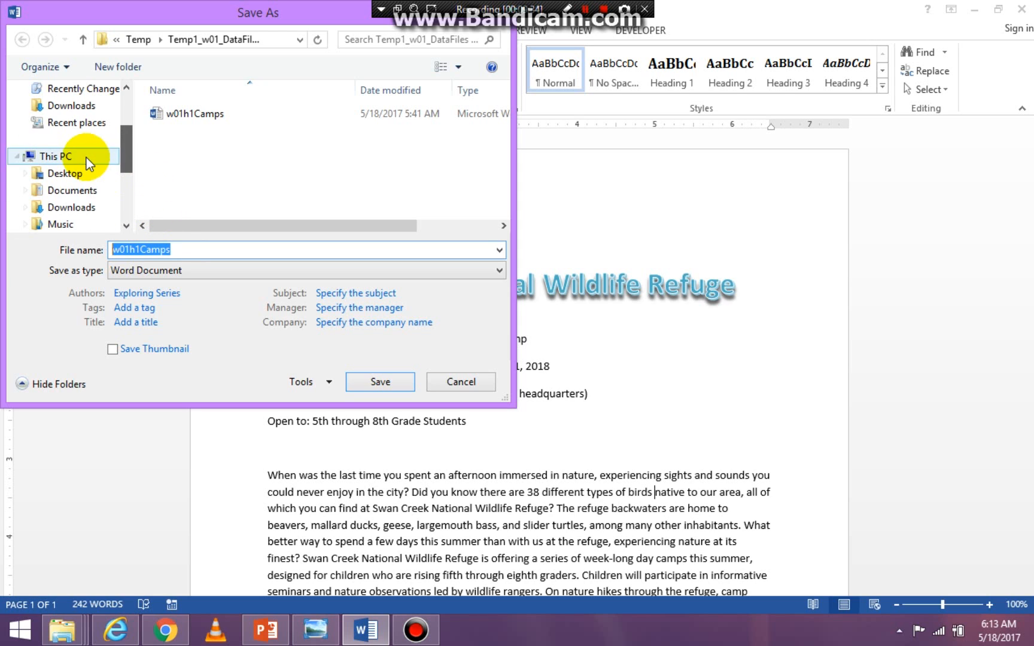
left_click(79, 191)
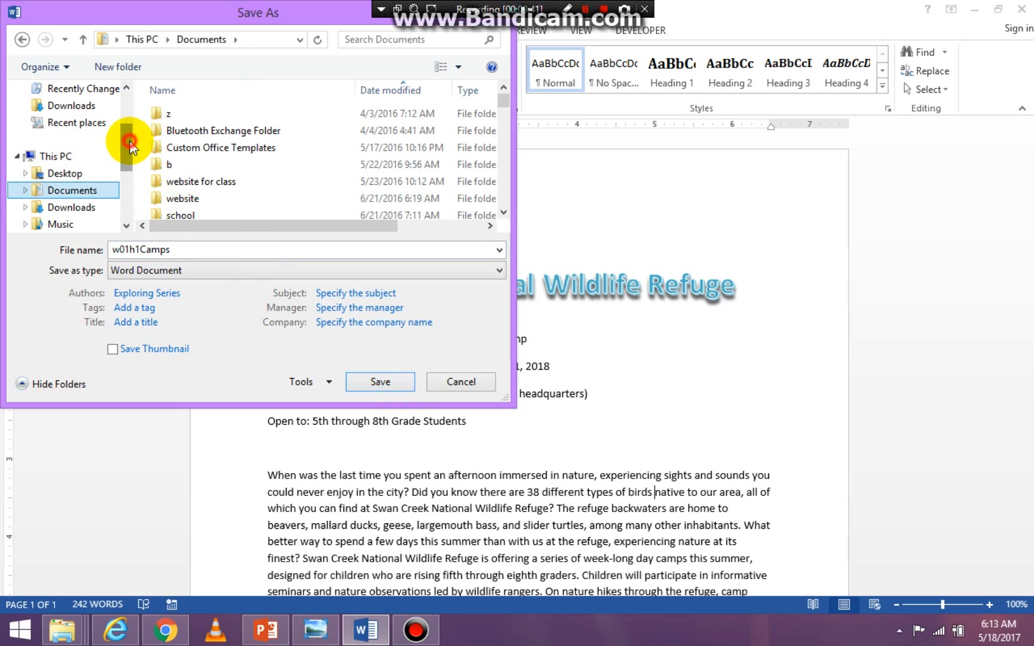
left_click_drag(127, 167, 124, 67)
left_click(65, 164)
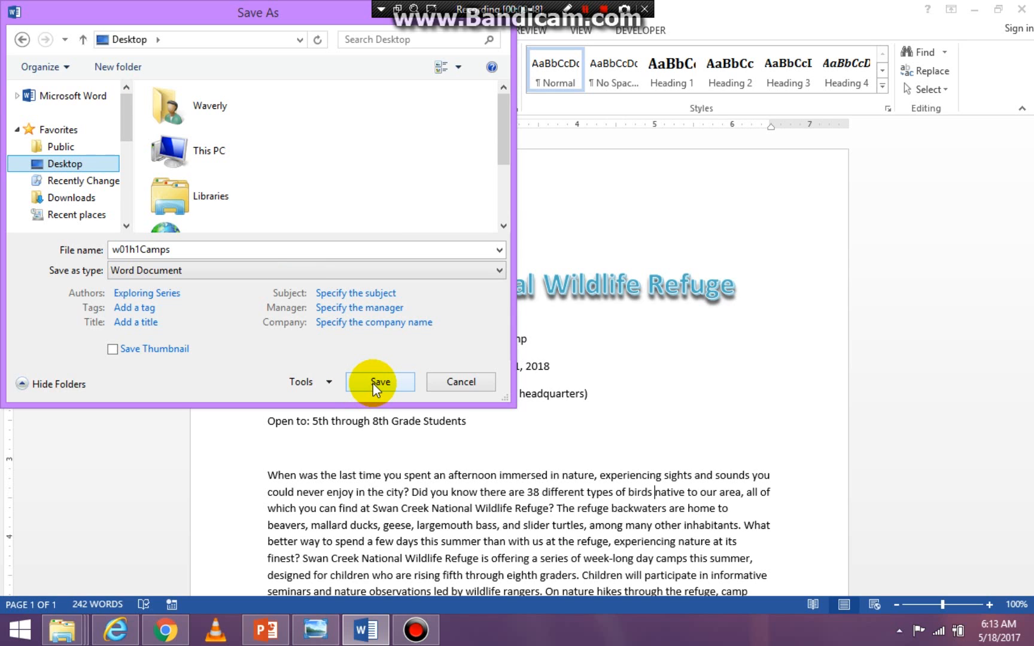
left_click(372, 383)
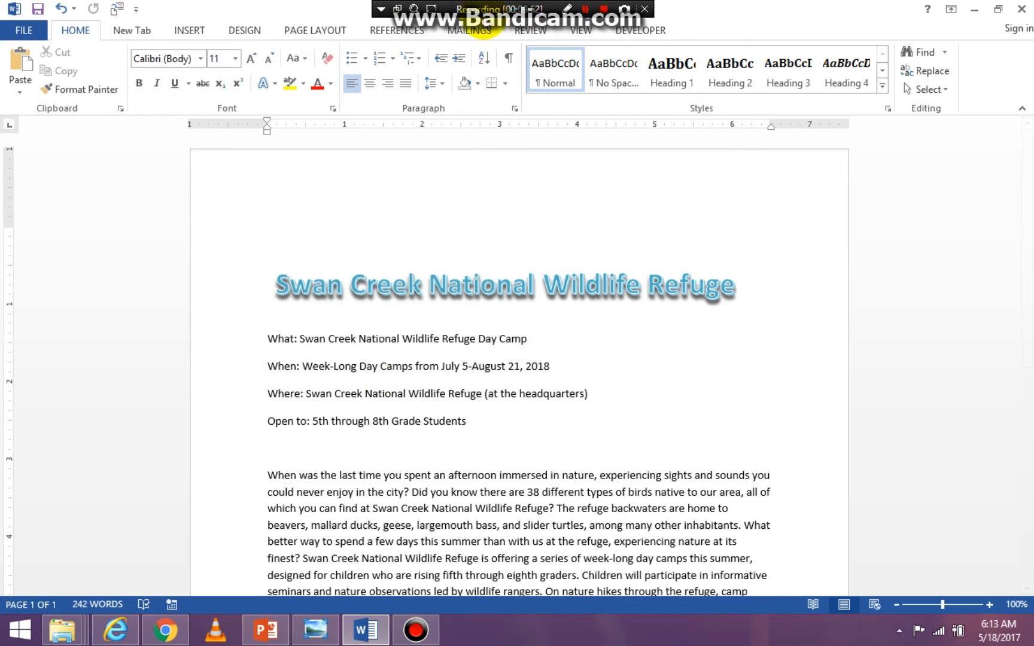
left_click_drag(487, 8, 731, 8)
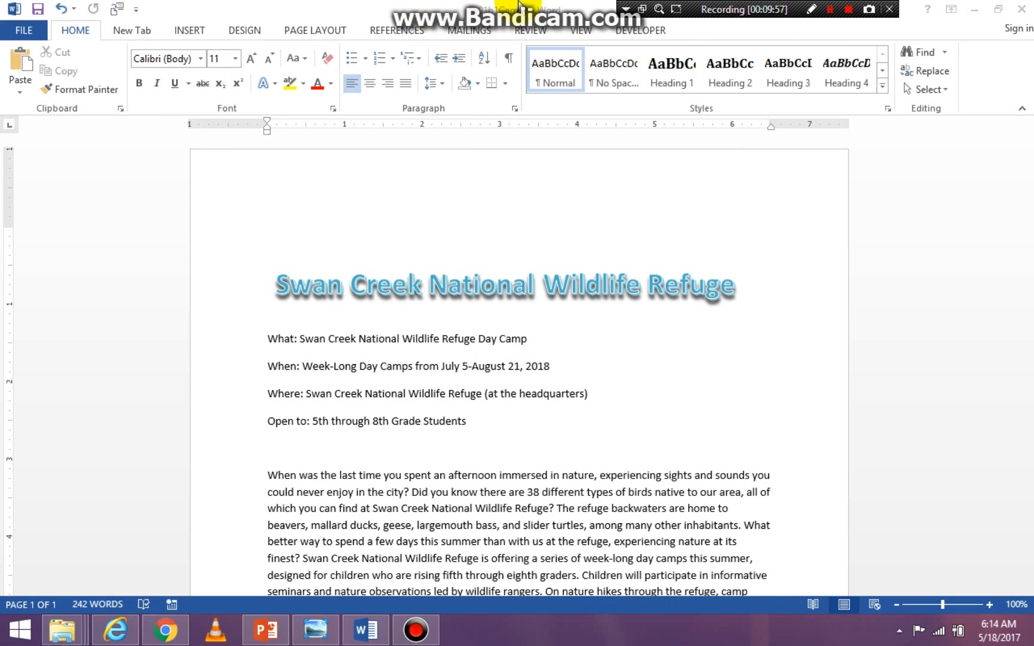